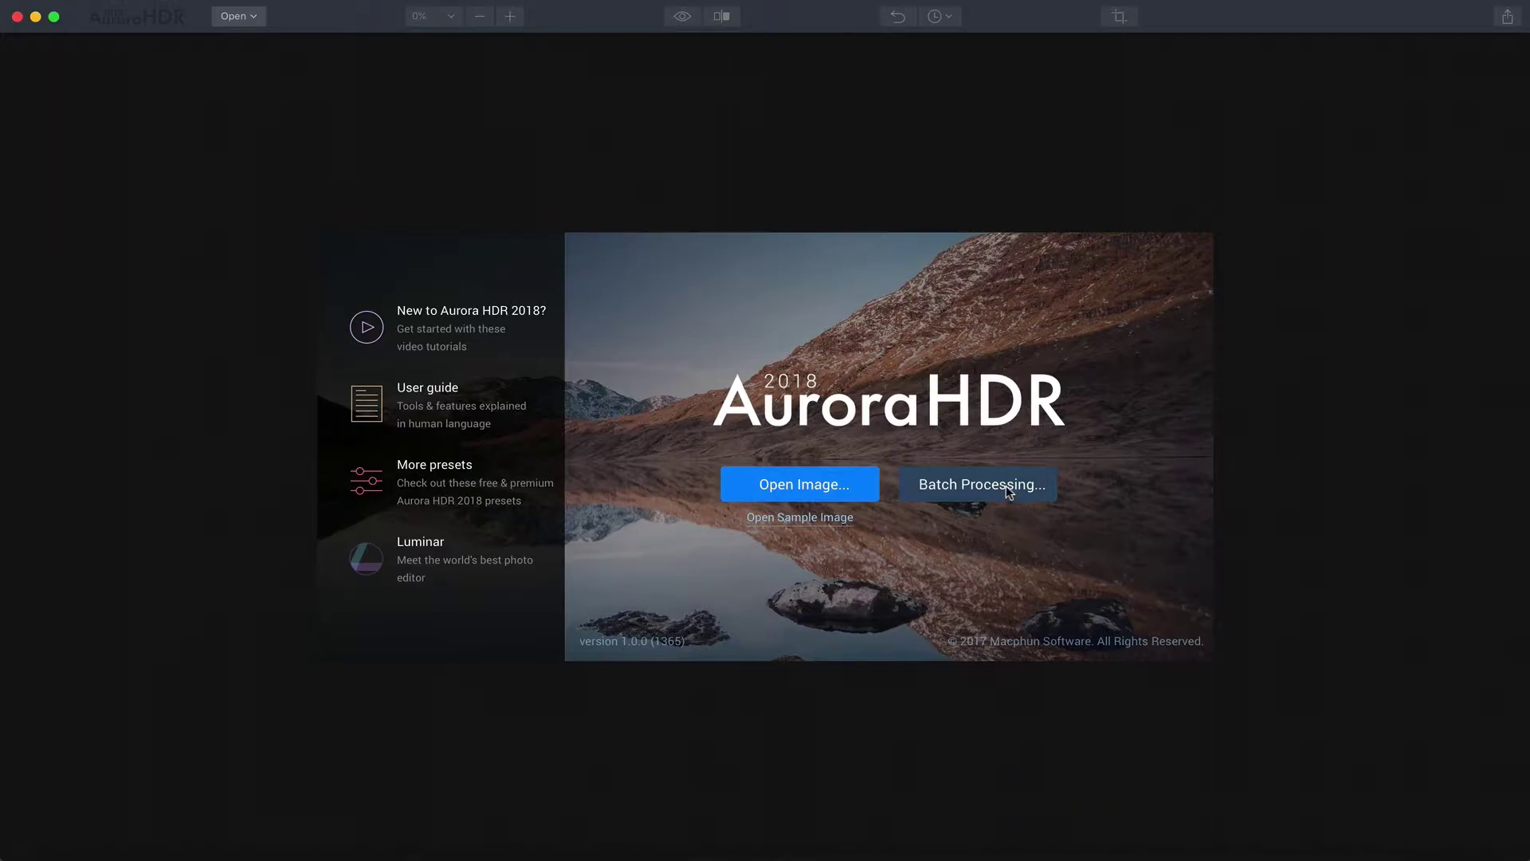
Step: Start a new Batch Processing job from the Aurora HDR welcome screen
left_click(980, 487)
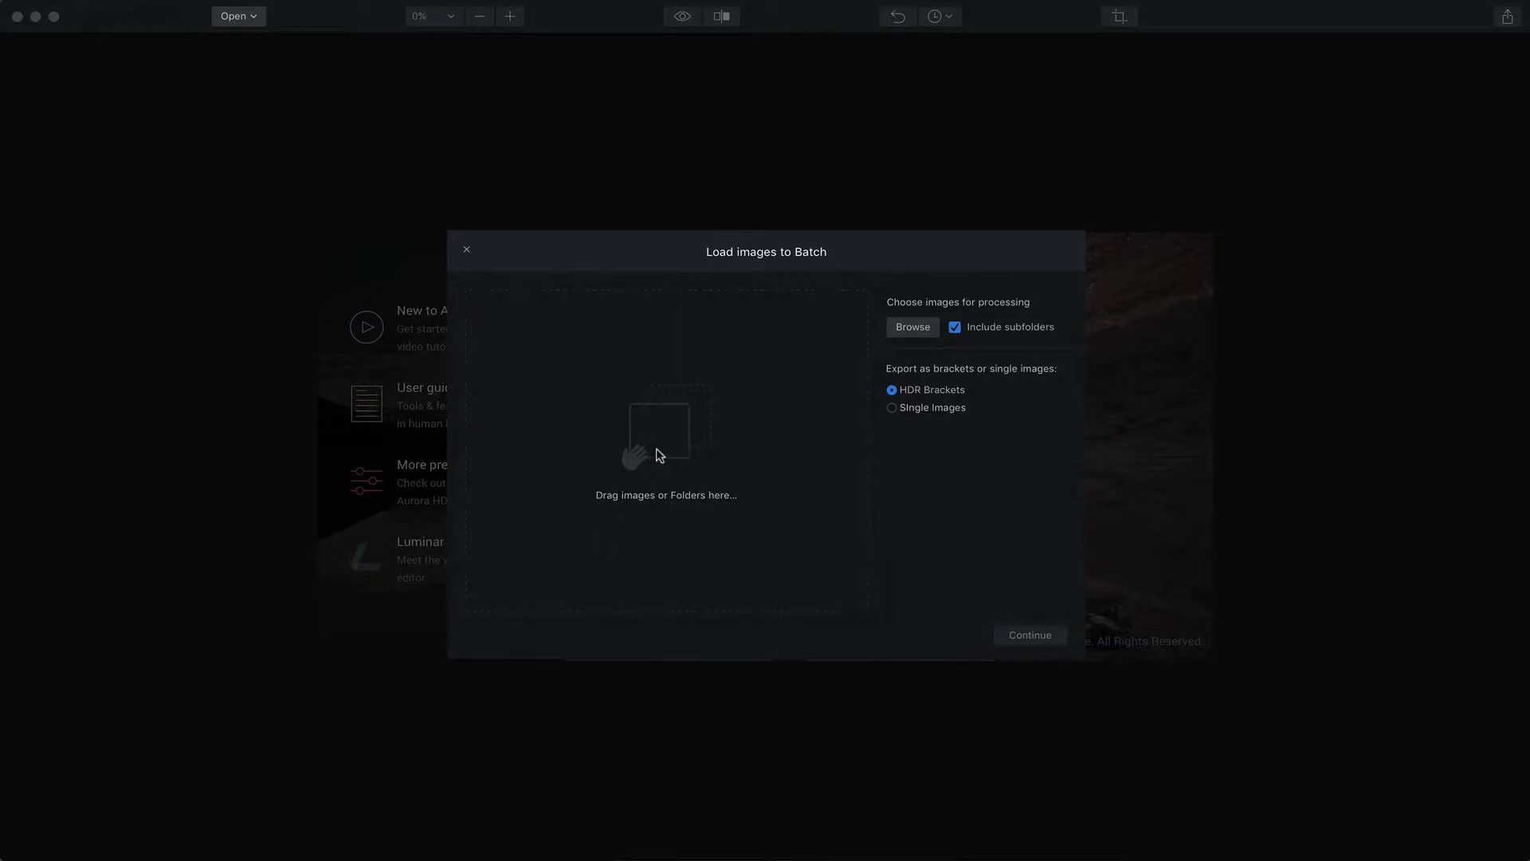
Step: Load all nine bracketed photos from the Batch Processing folder as three HDR bracket groups
left_click(911, 333)
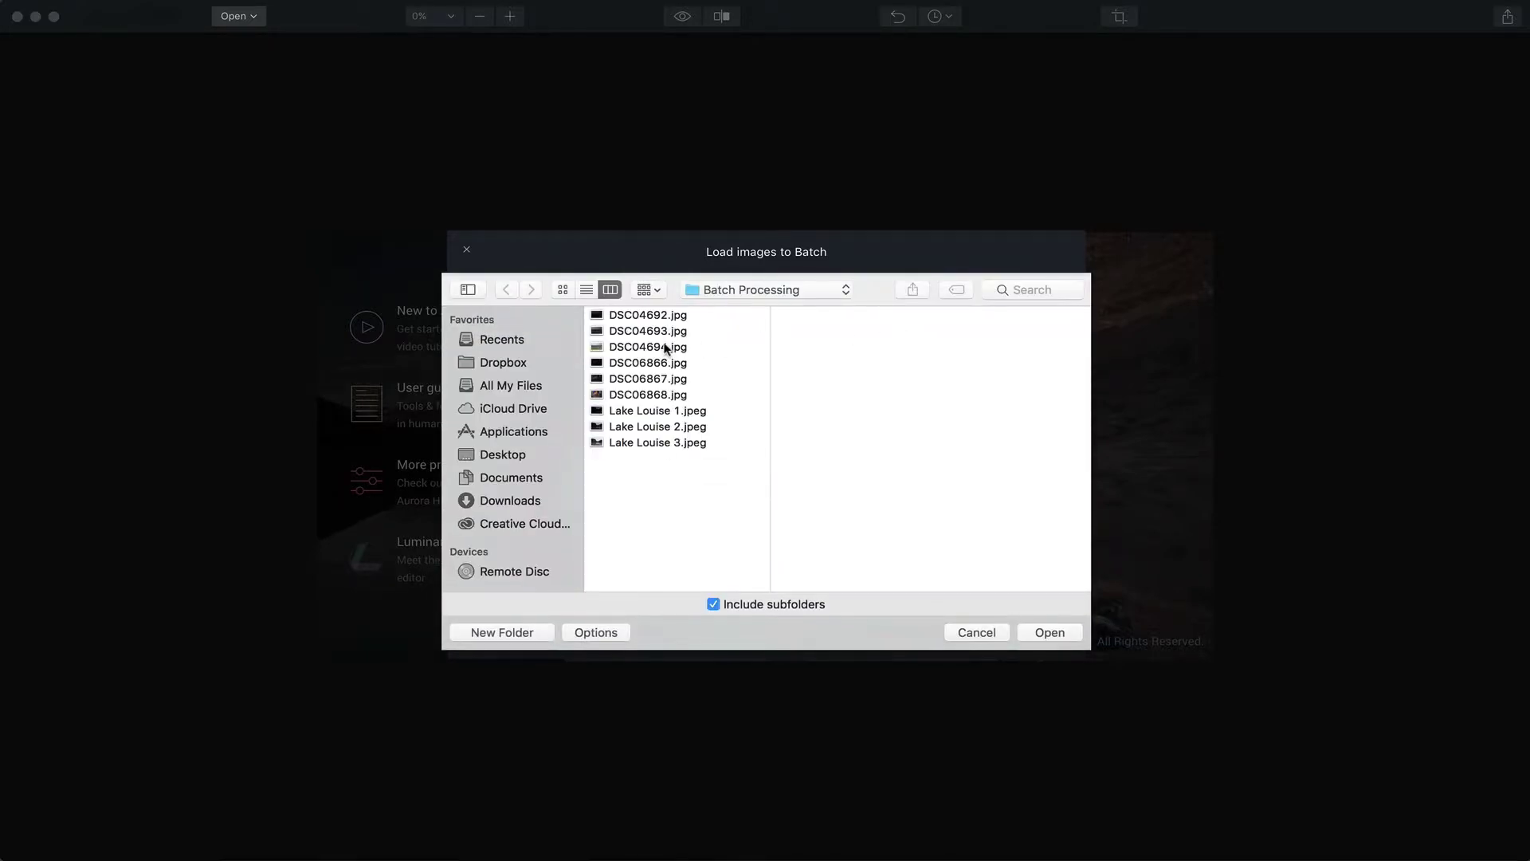
left_click(666, 316)
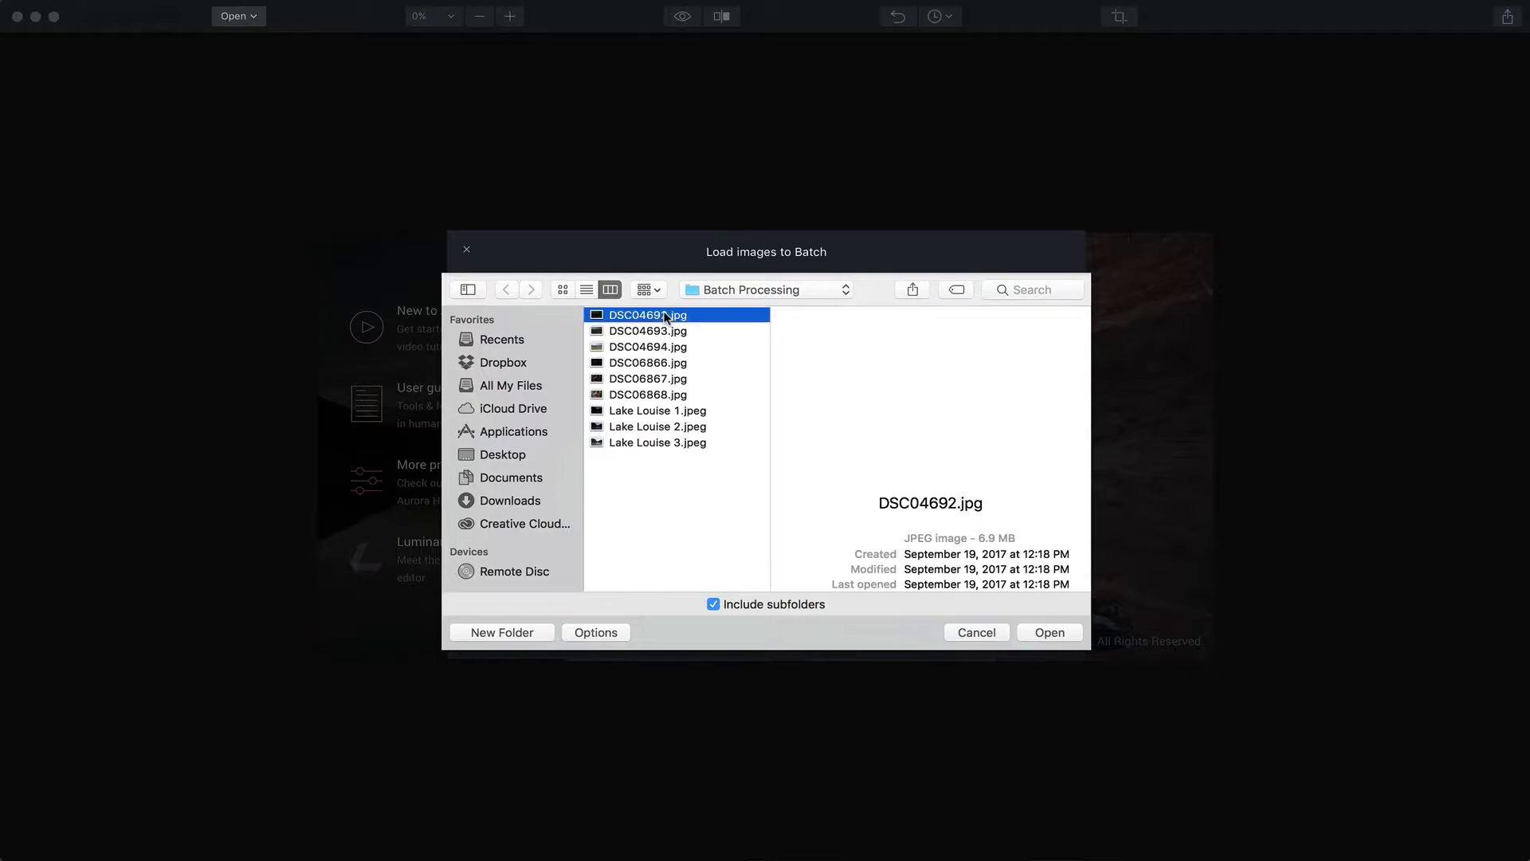
left_click(667, 441, "shift")
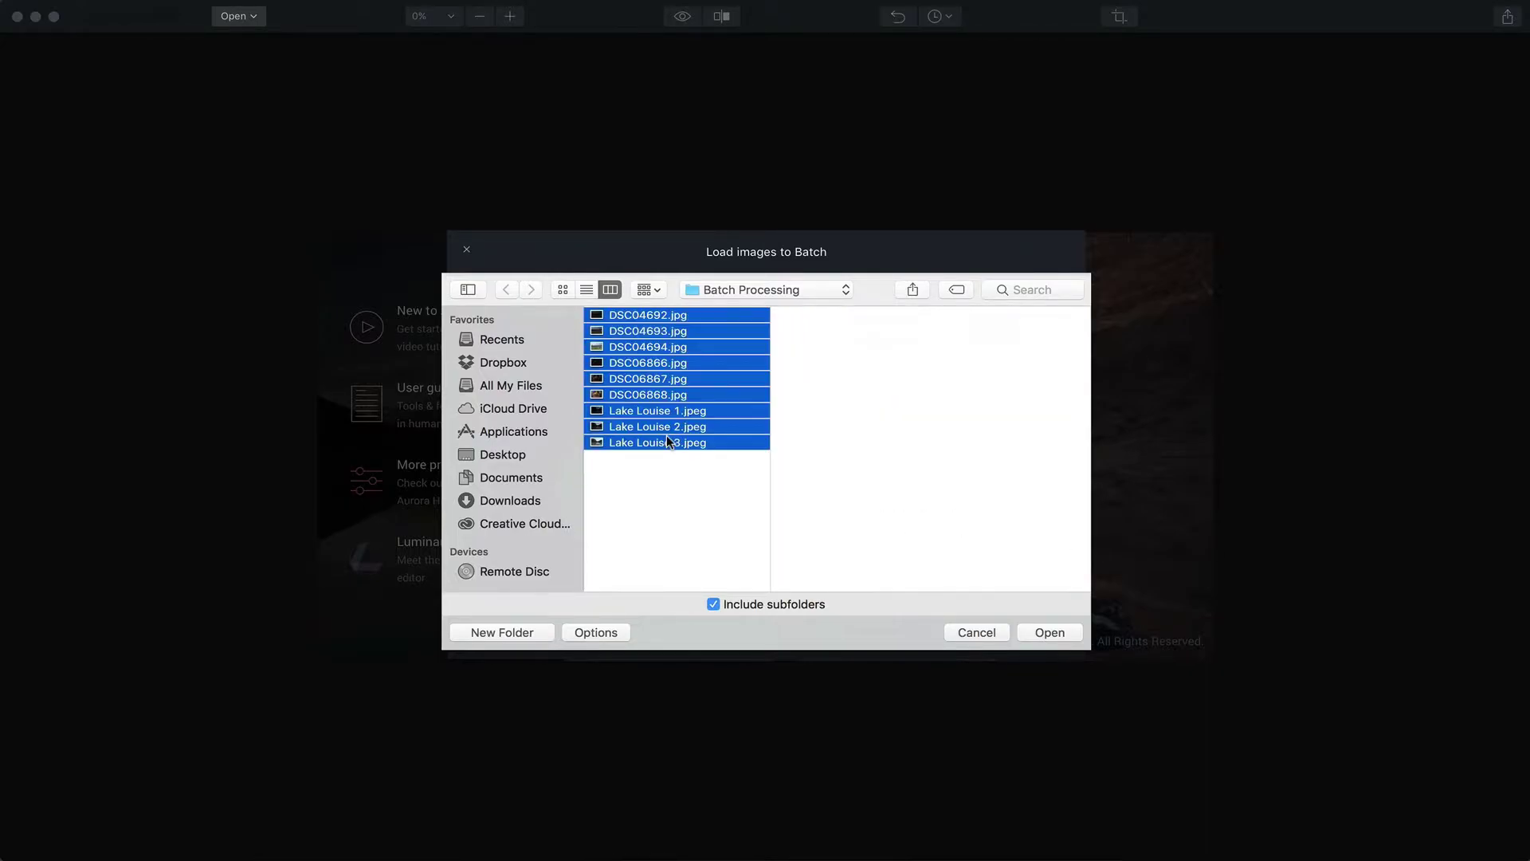
left_click(1049, 632)
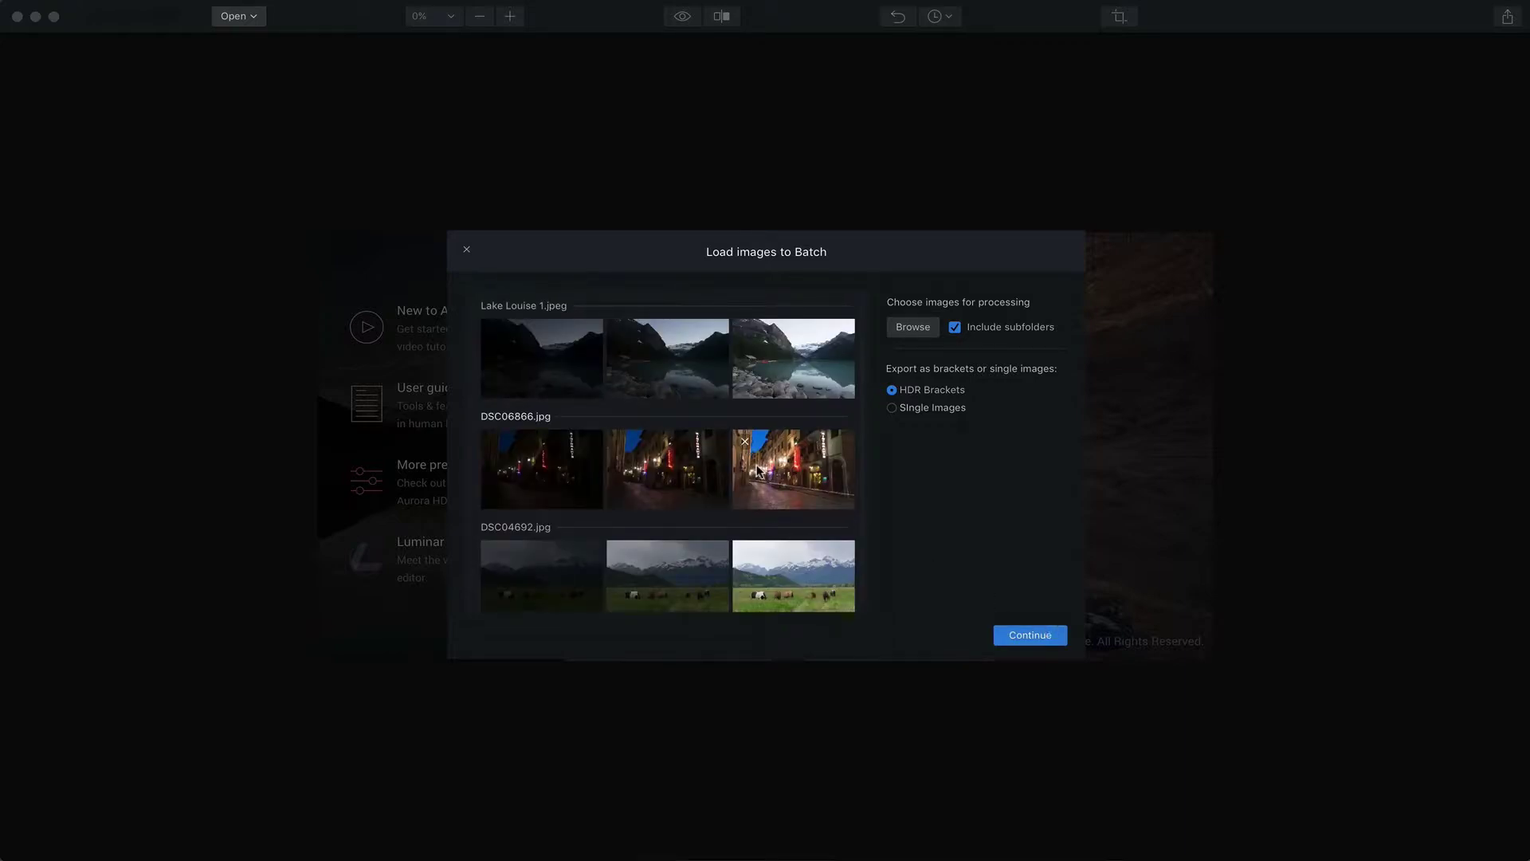
mouse_move(510, 313)
scroll(547, 463, "down", 1)
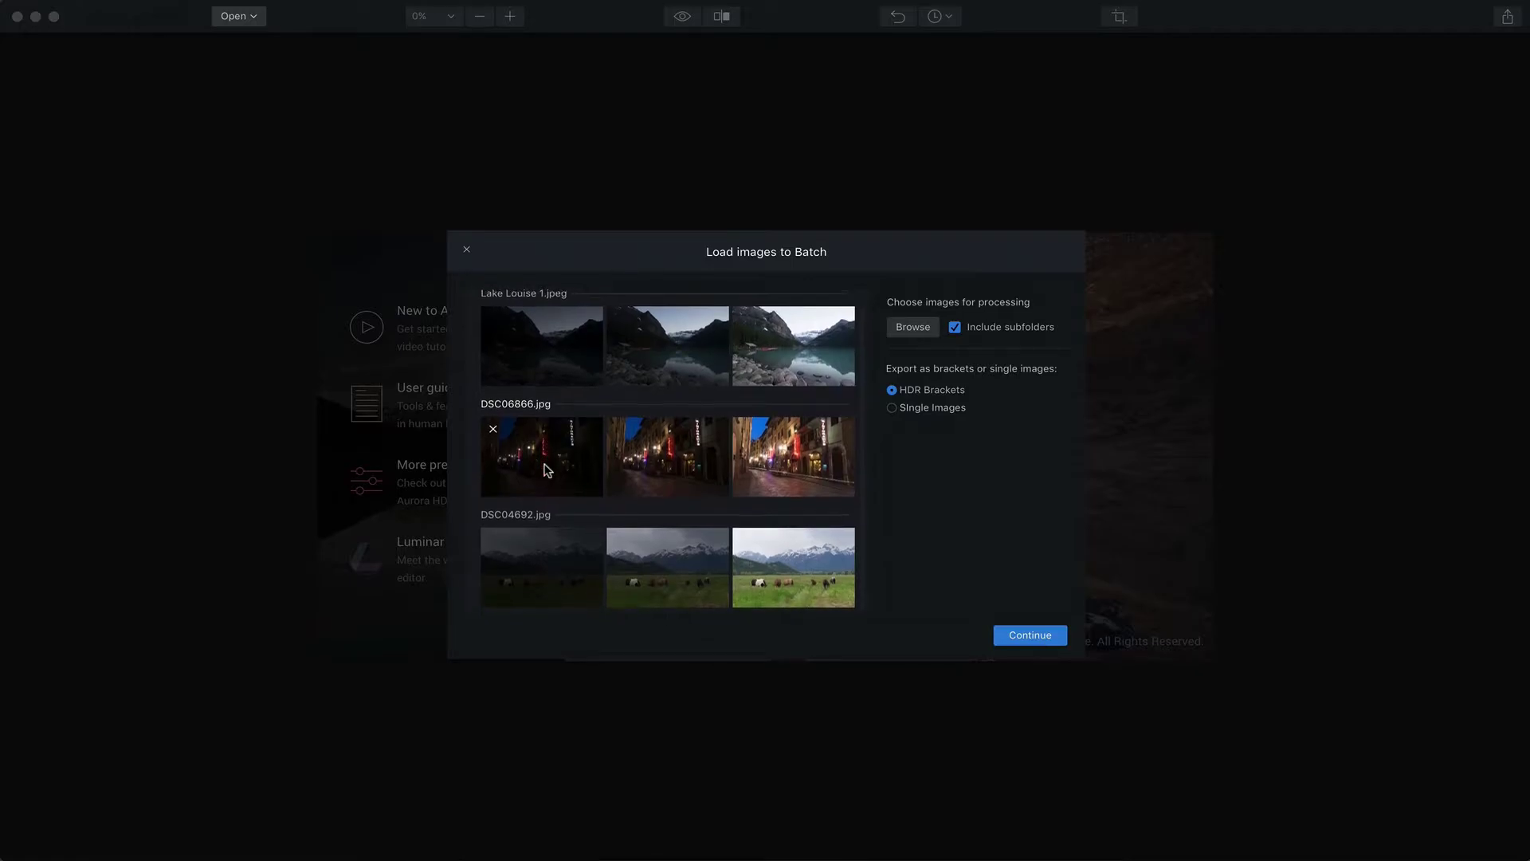
scroll(589, 482, "up", 1)
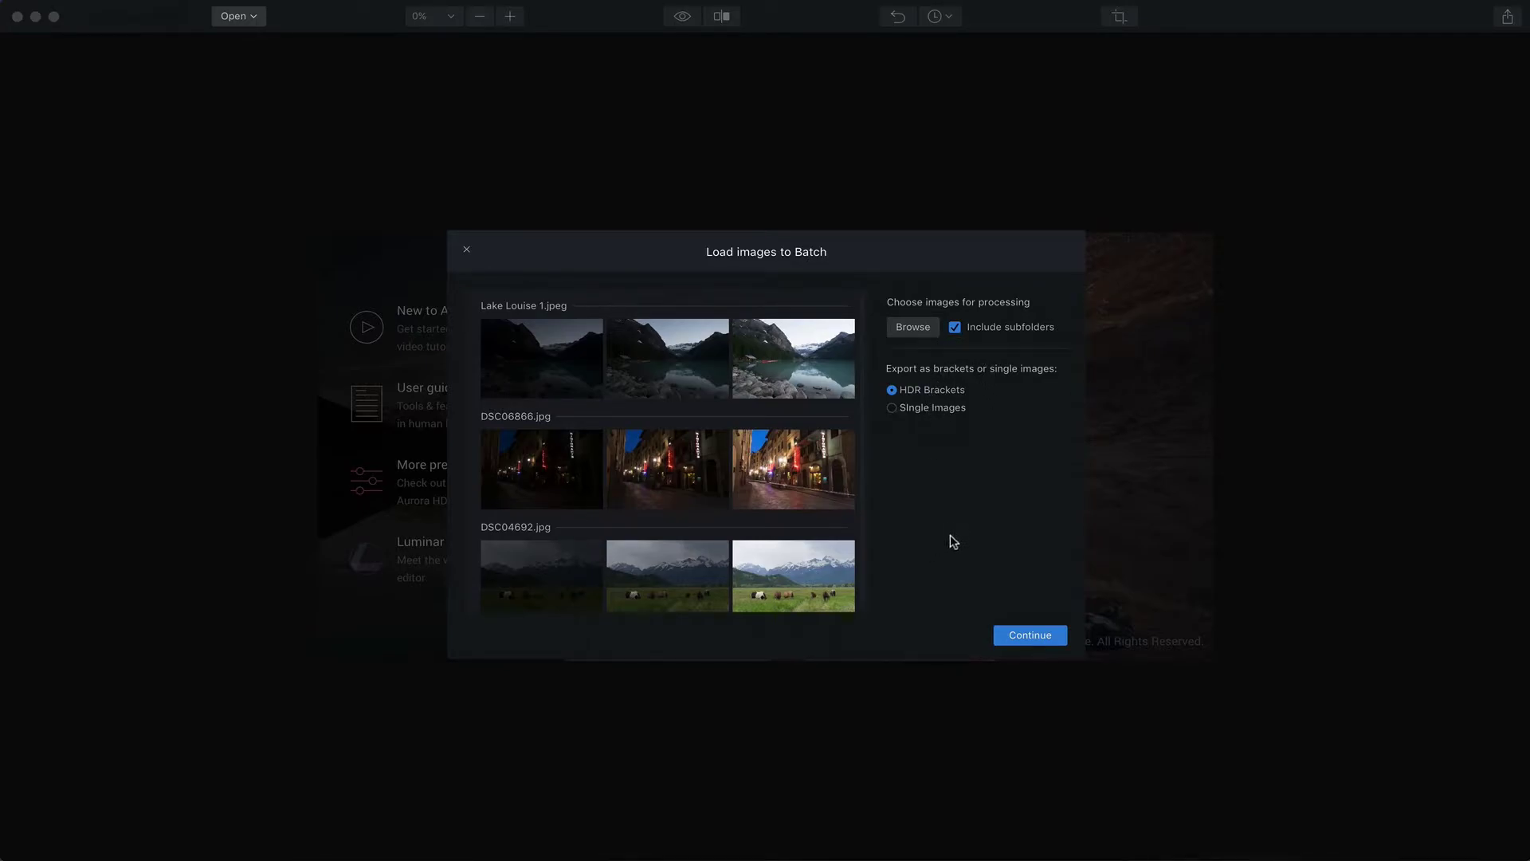
Step: Go to Batch Settings and try the None, User and Architecture preset categories
left_click(1012, 636)
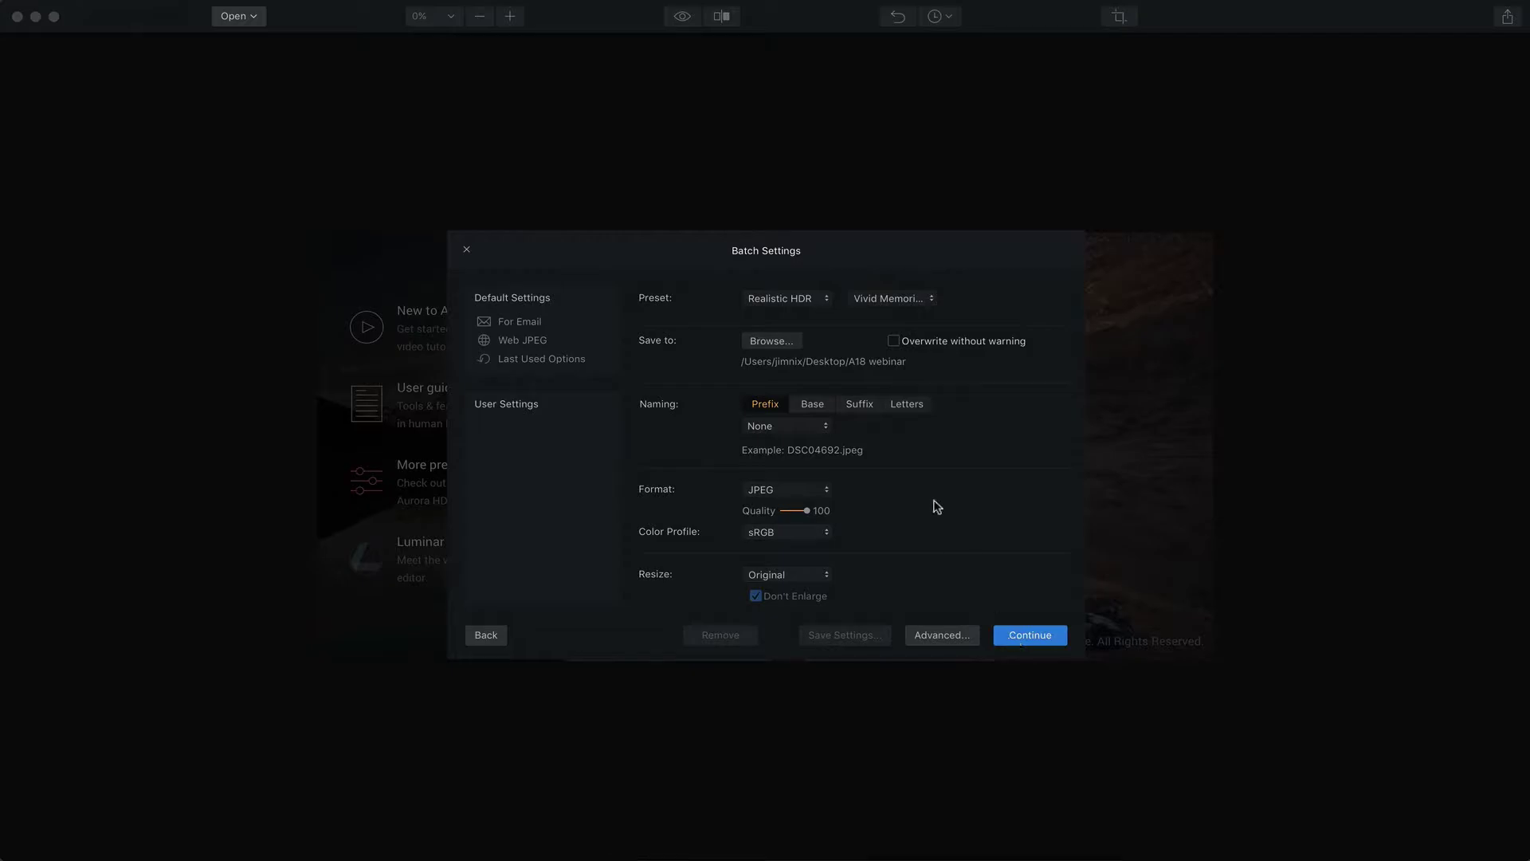
left_click(787, 303)
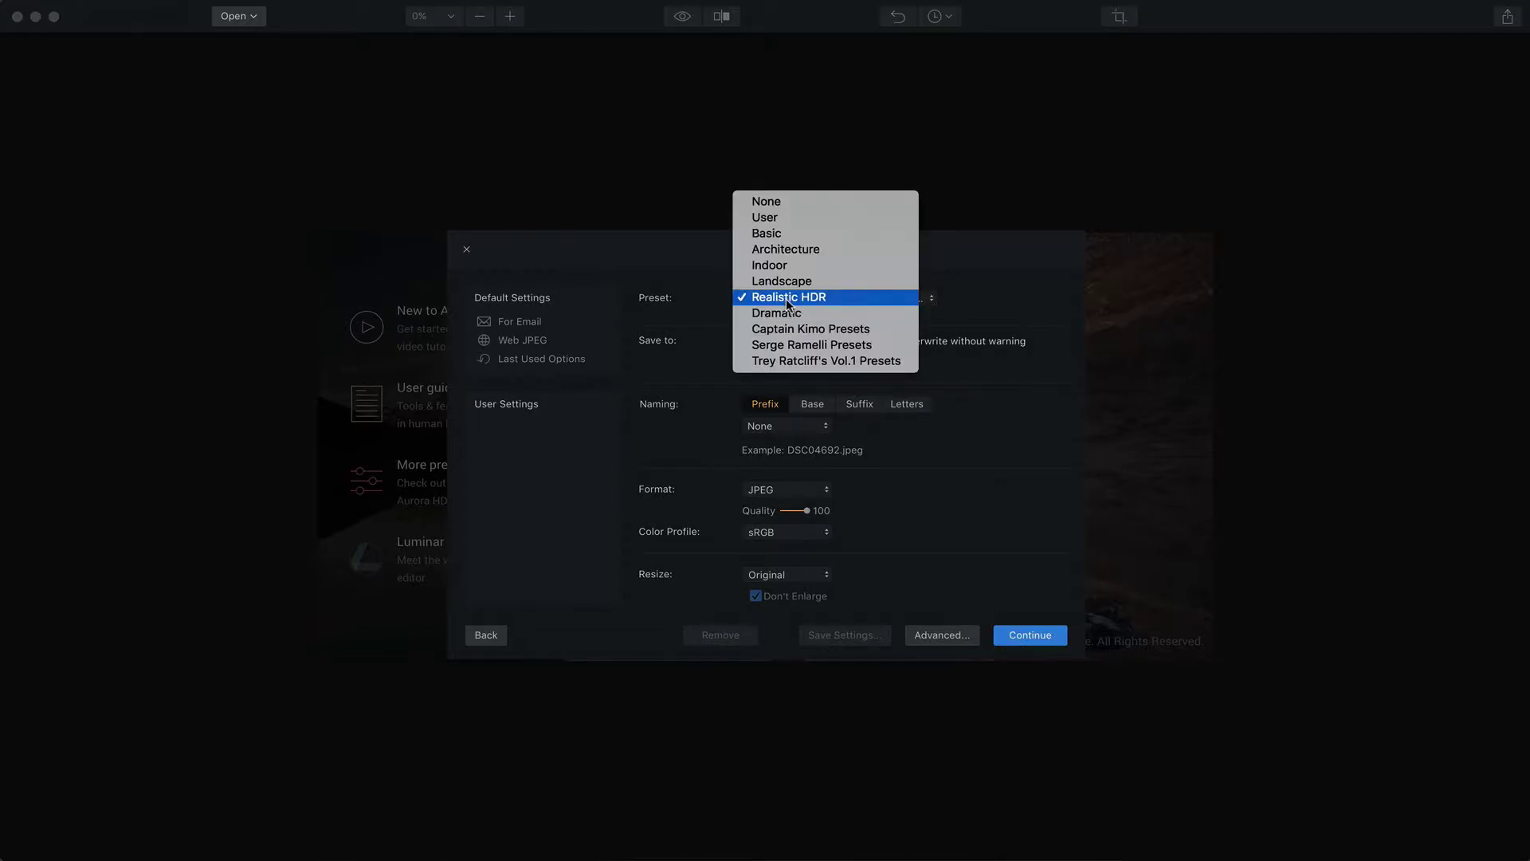
left_click(776, 200)
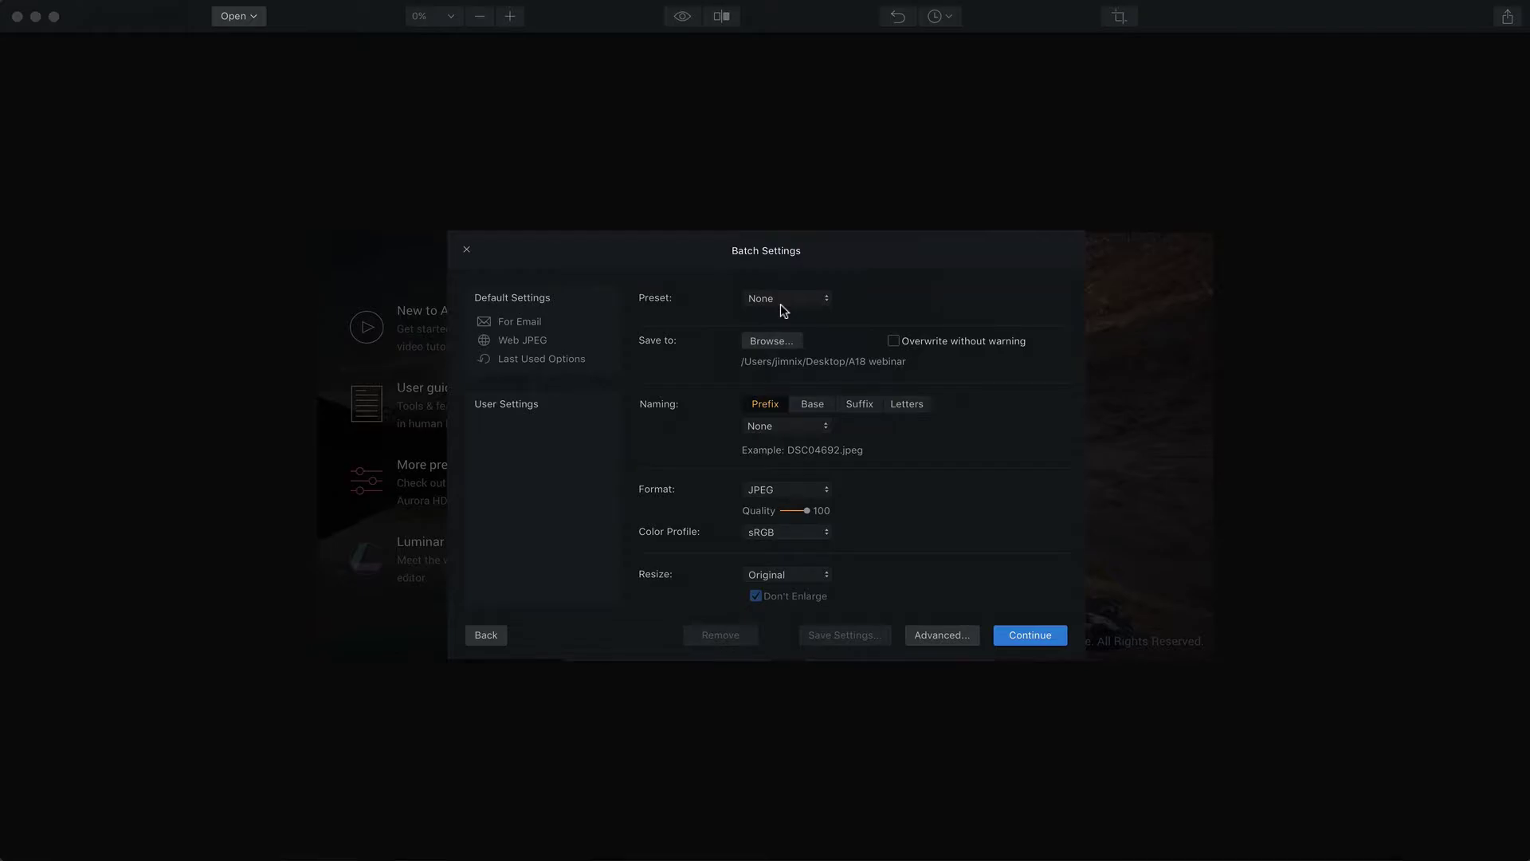
left_click(781, 296)
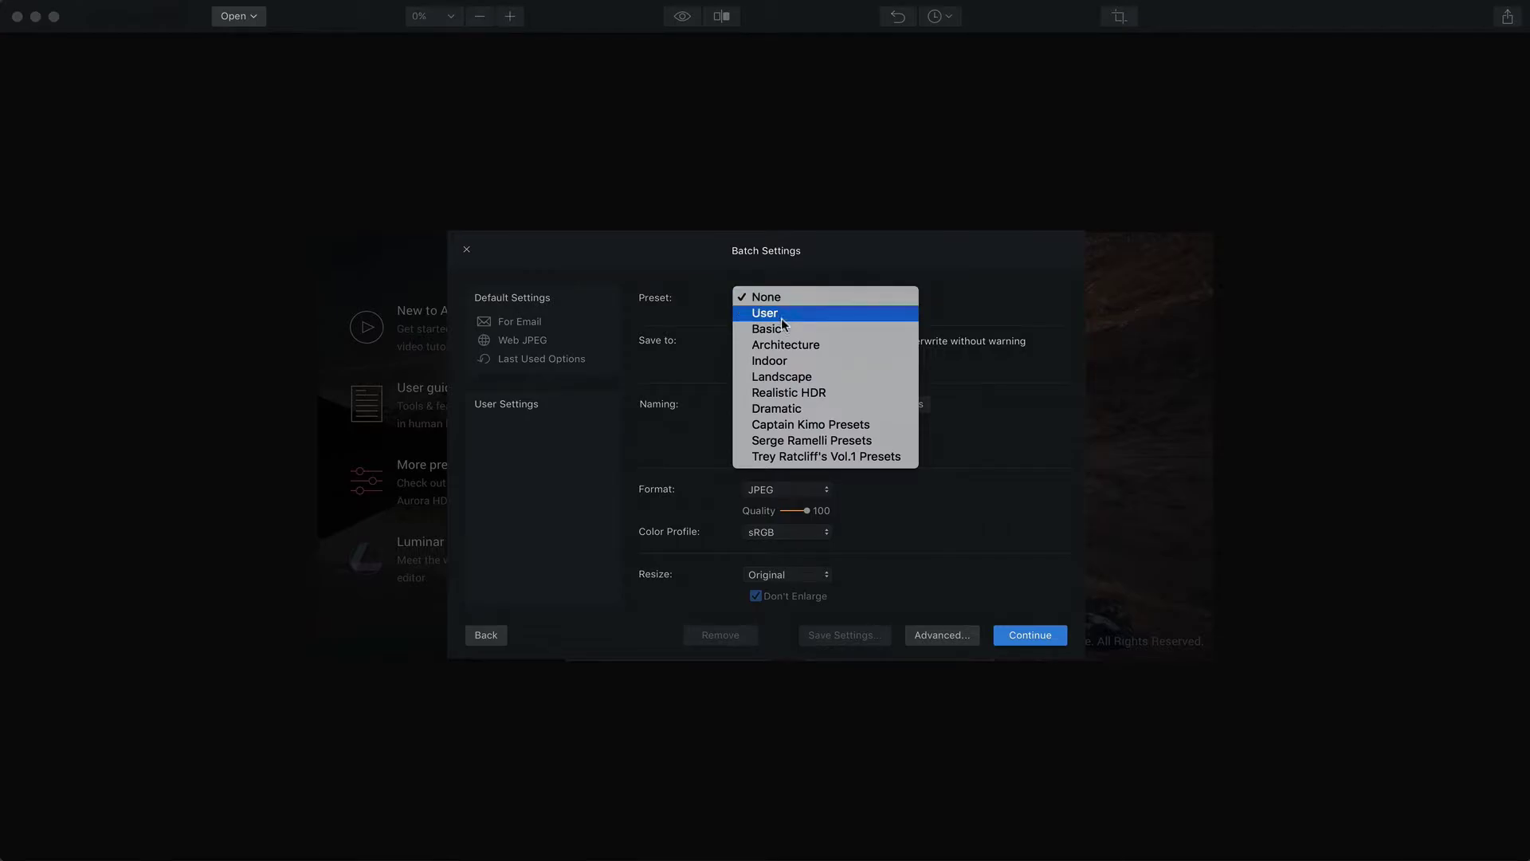
left_click(786, 313)
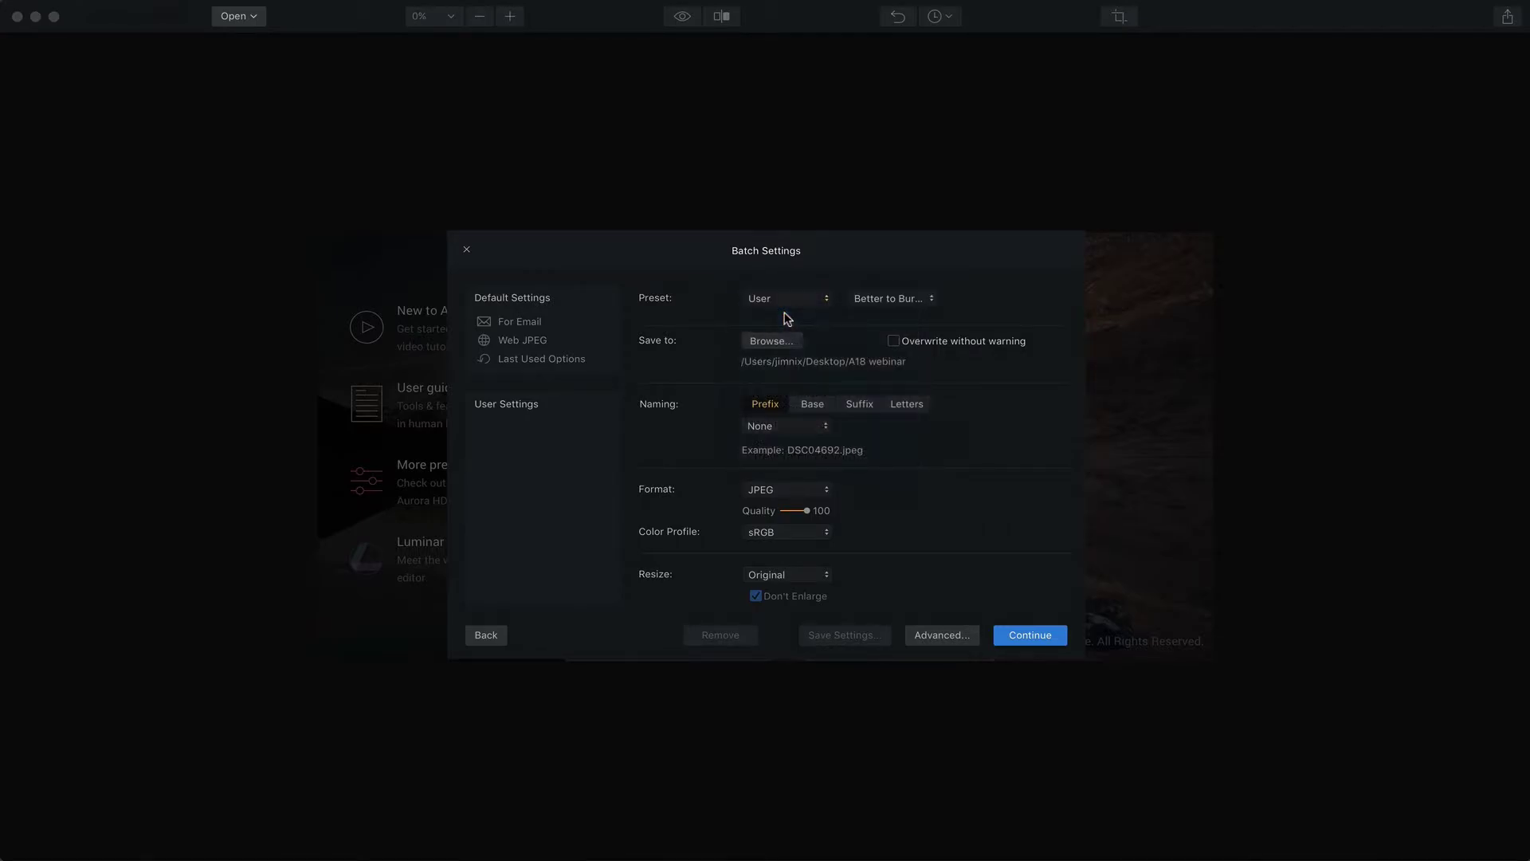
left_click(787, 298)
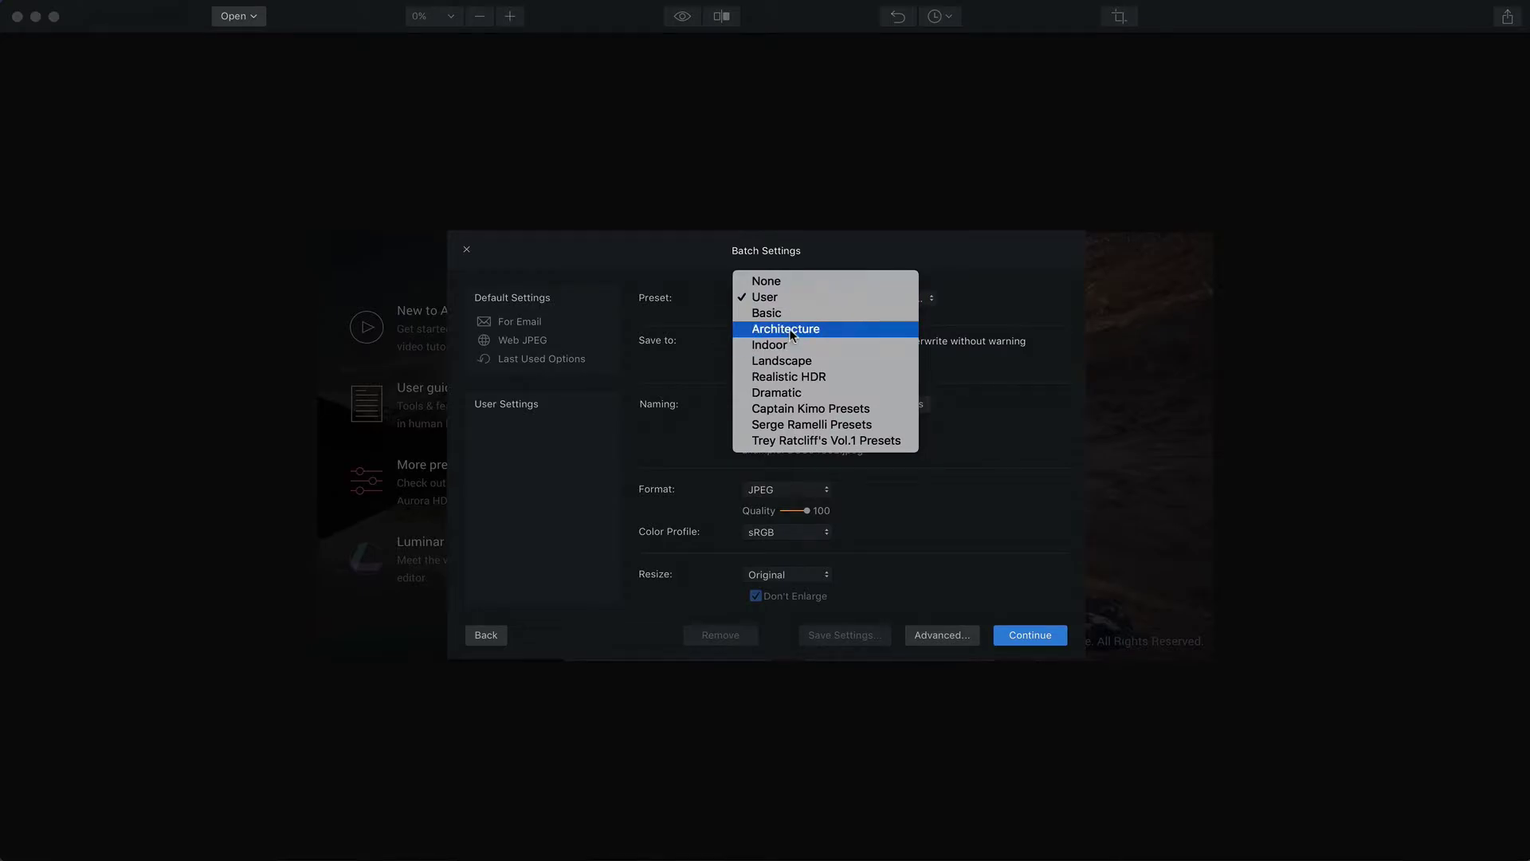
left_click(789, 328)
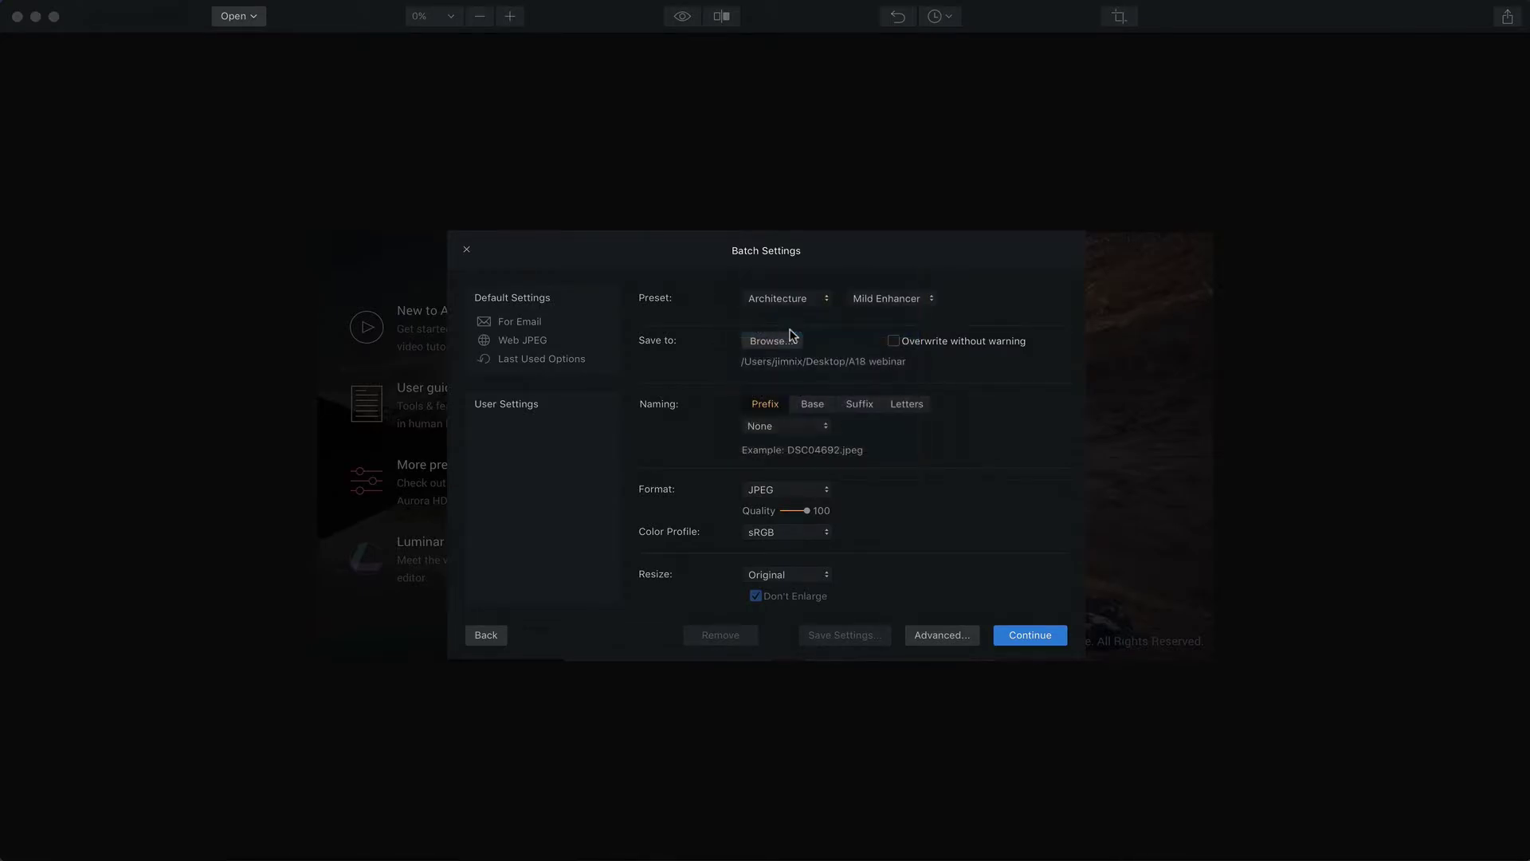
left_click(875, 299)
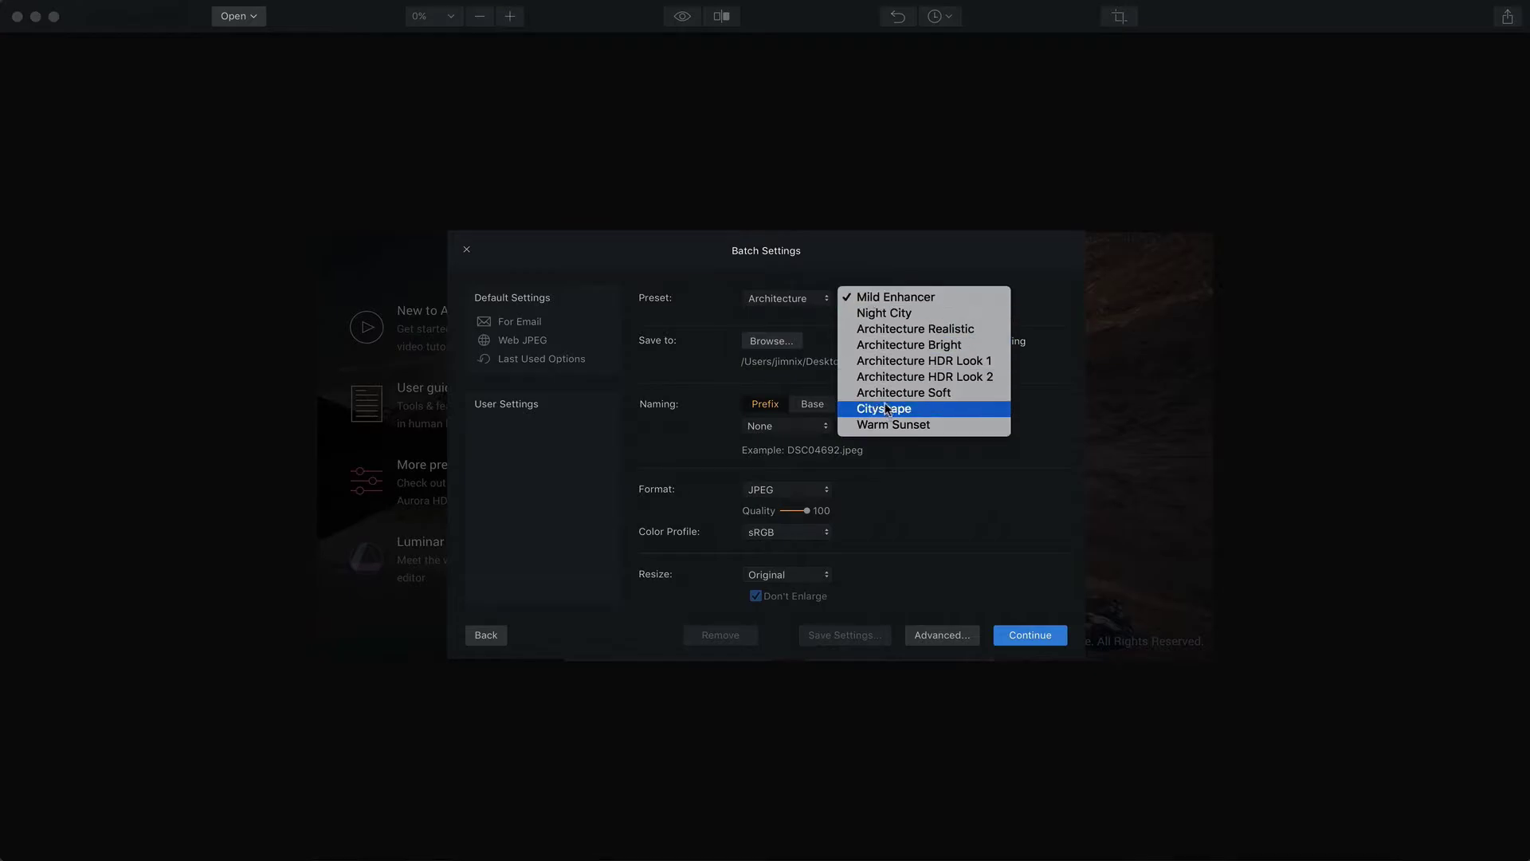
left_click(881, 300)
Step: Set the batch preset to Realistic HDR with the Vivid Memories sub-preset
left_click(781, 299)
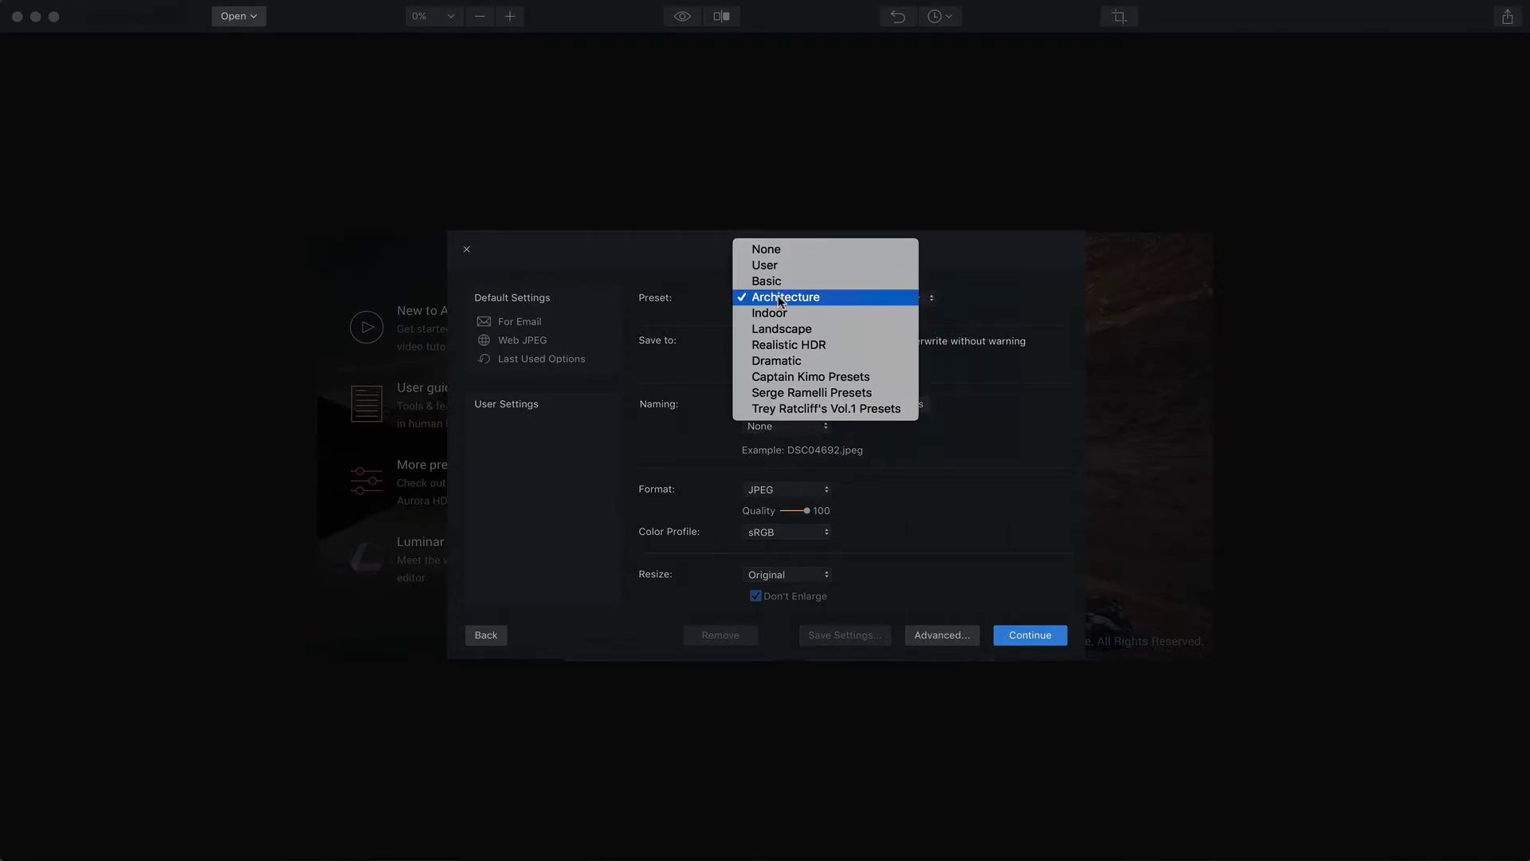
left_click(789, 344)
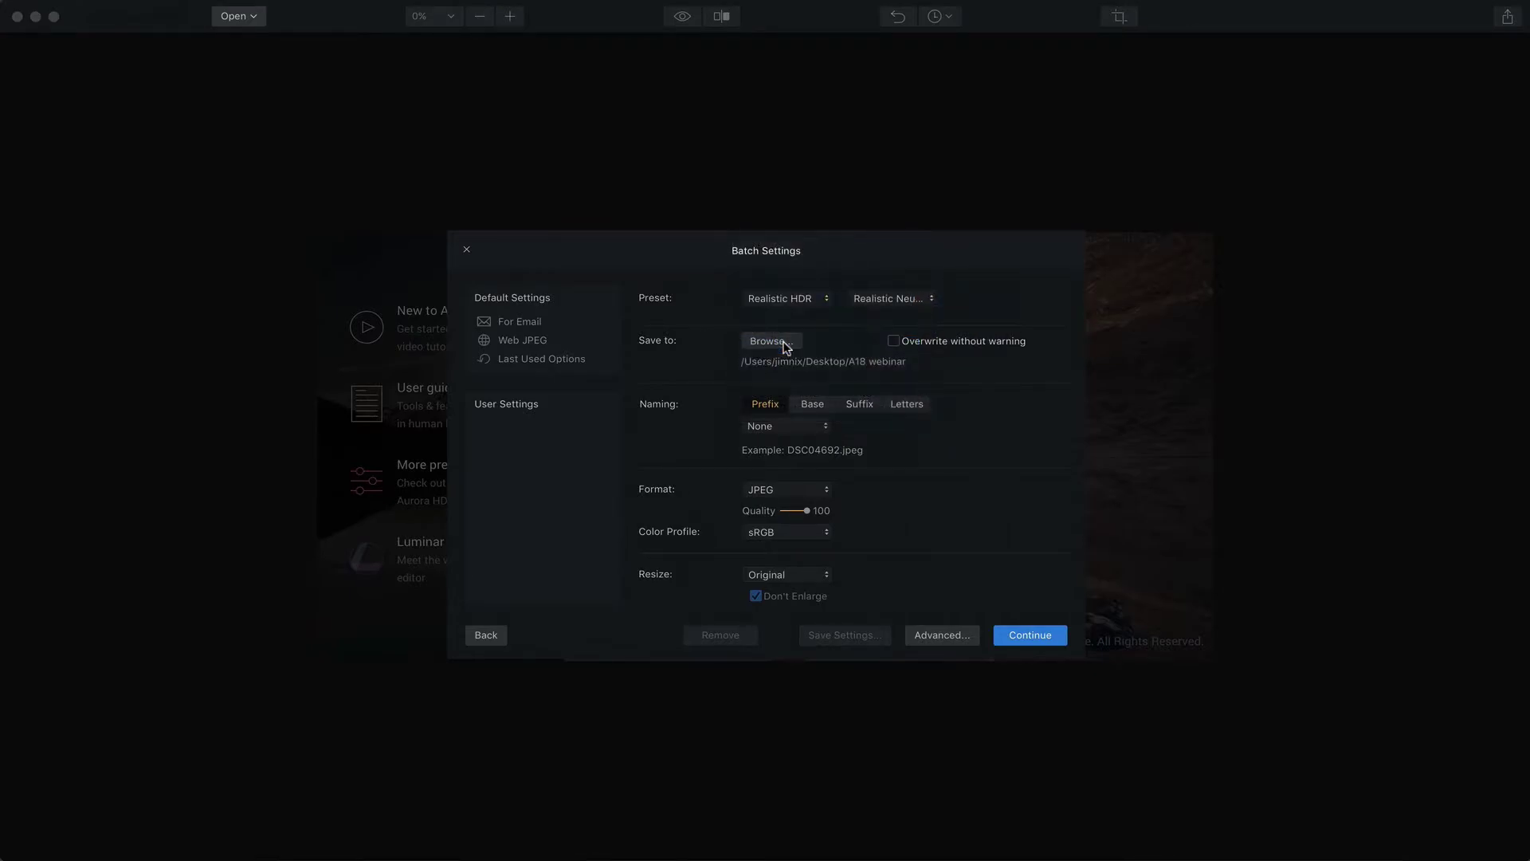
left_click(877, 300)
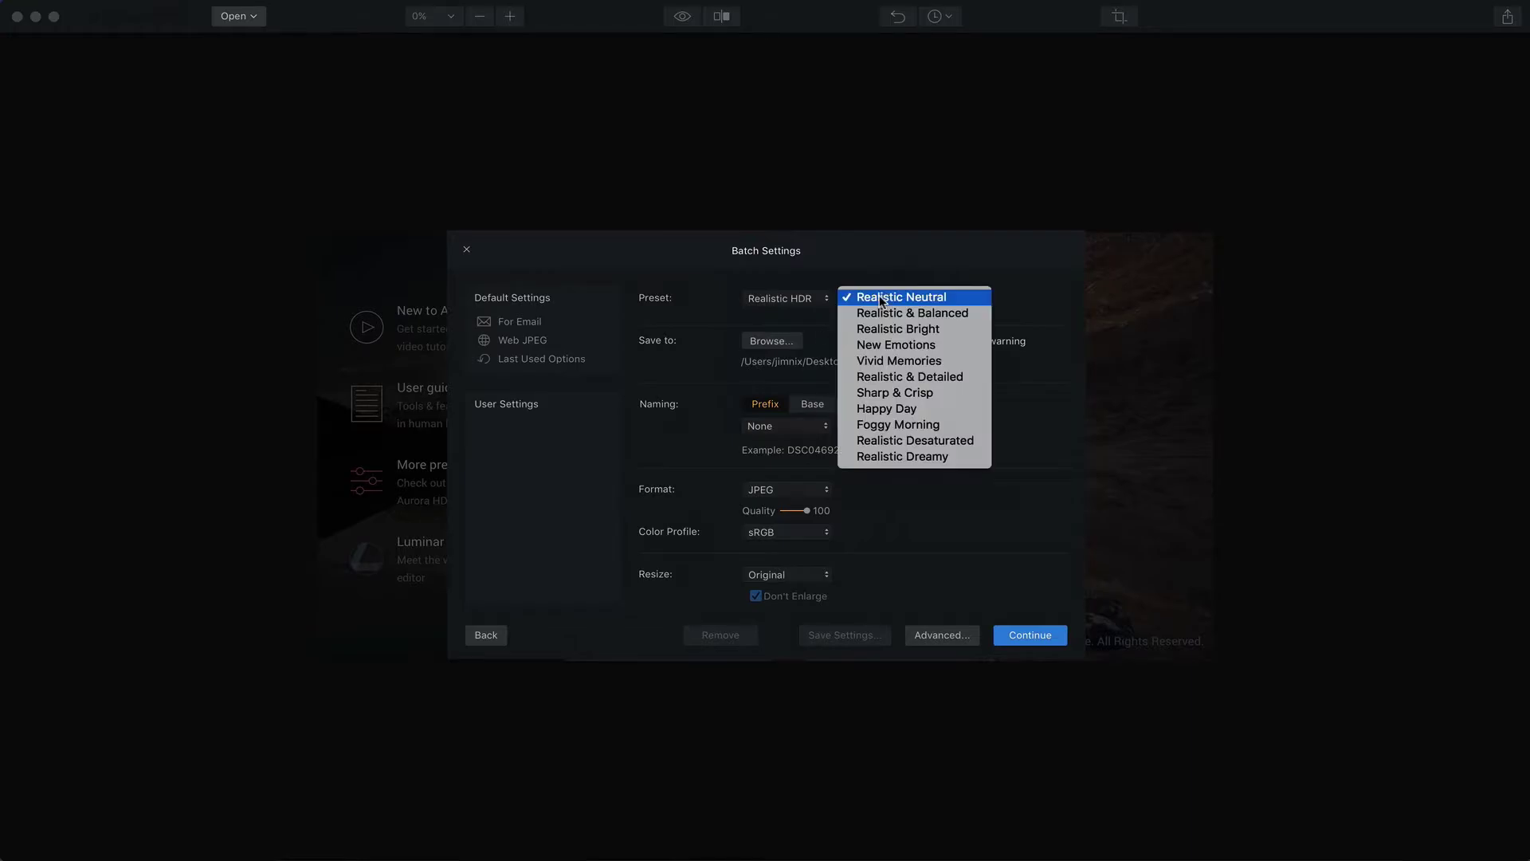
left_click(896, 365)
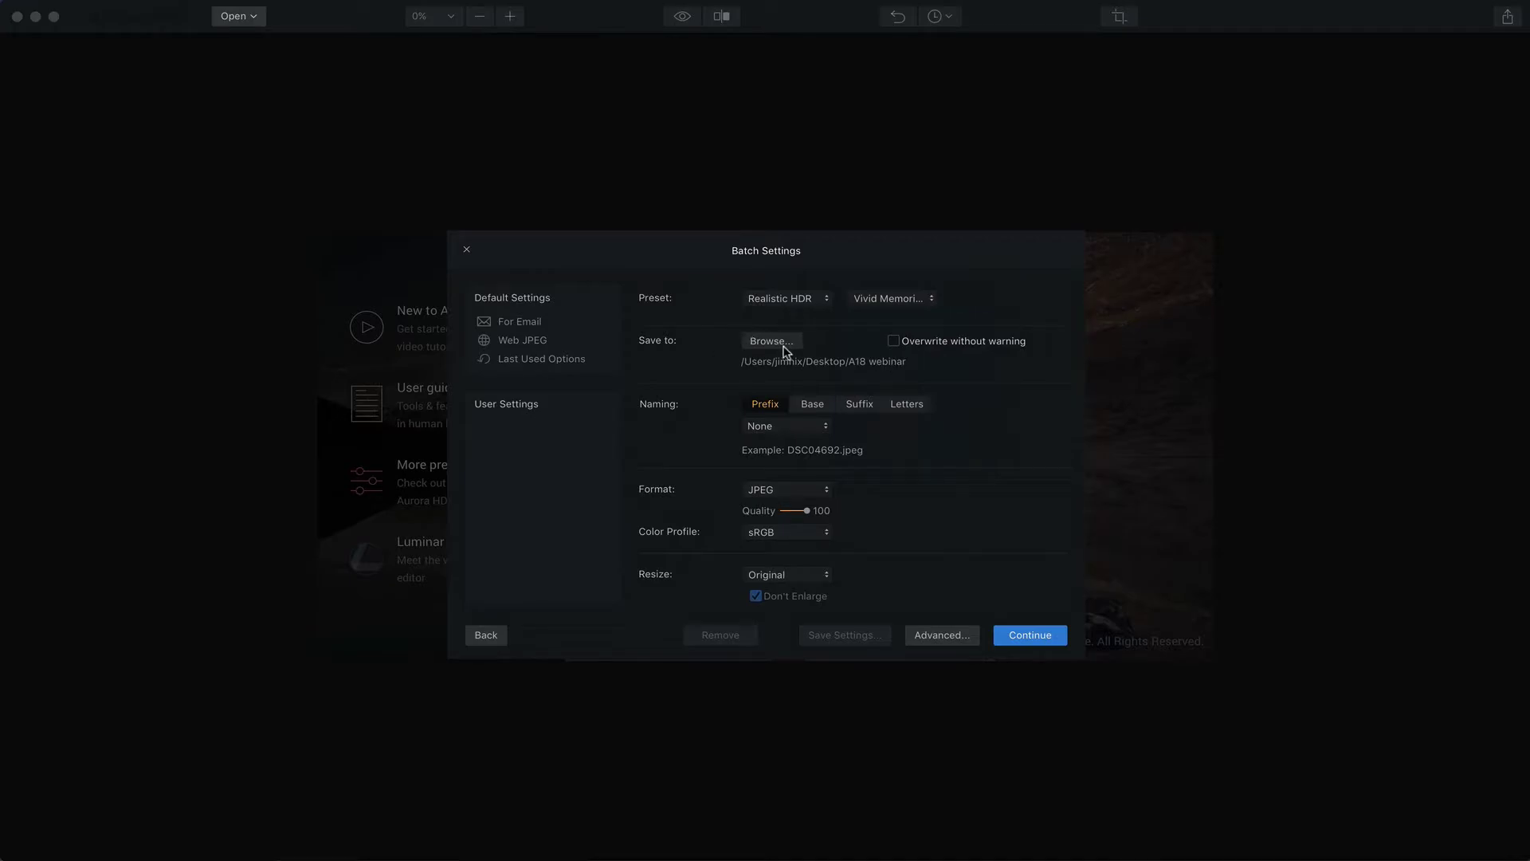
left_click(761, 341)
left_click(557, 456)
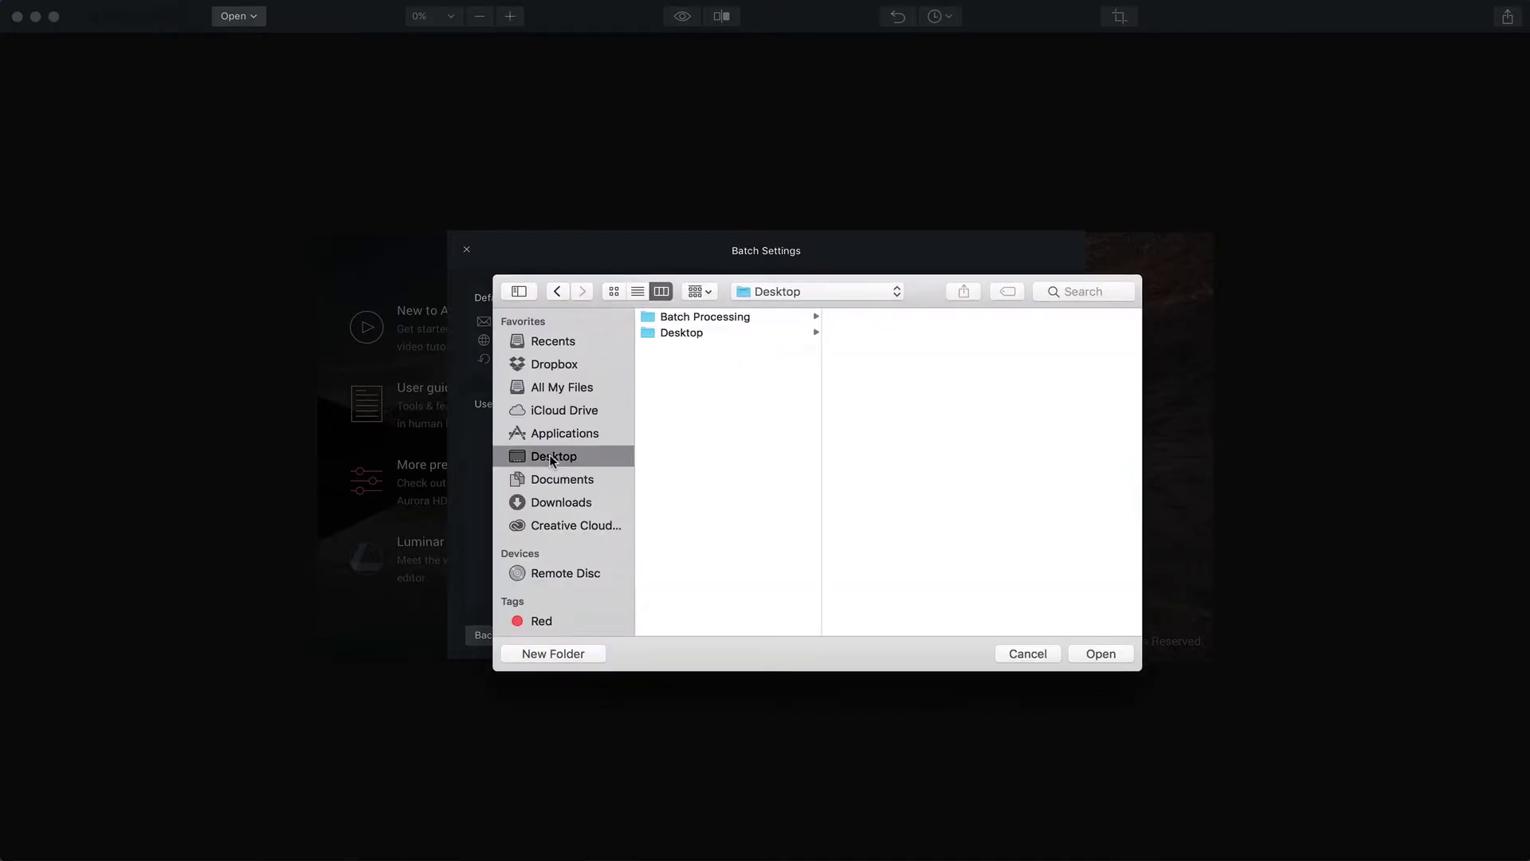
left_click(730, 317)
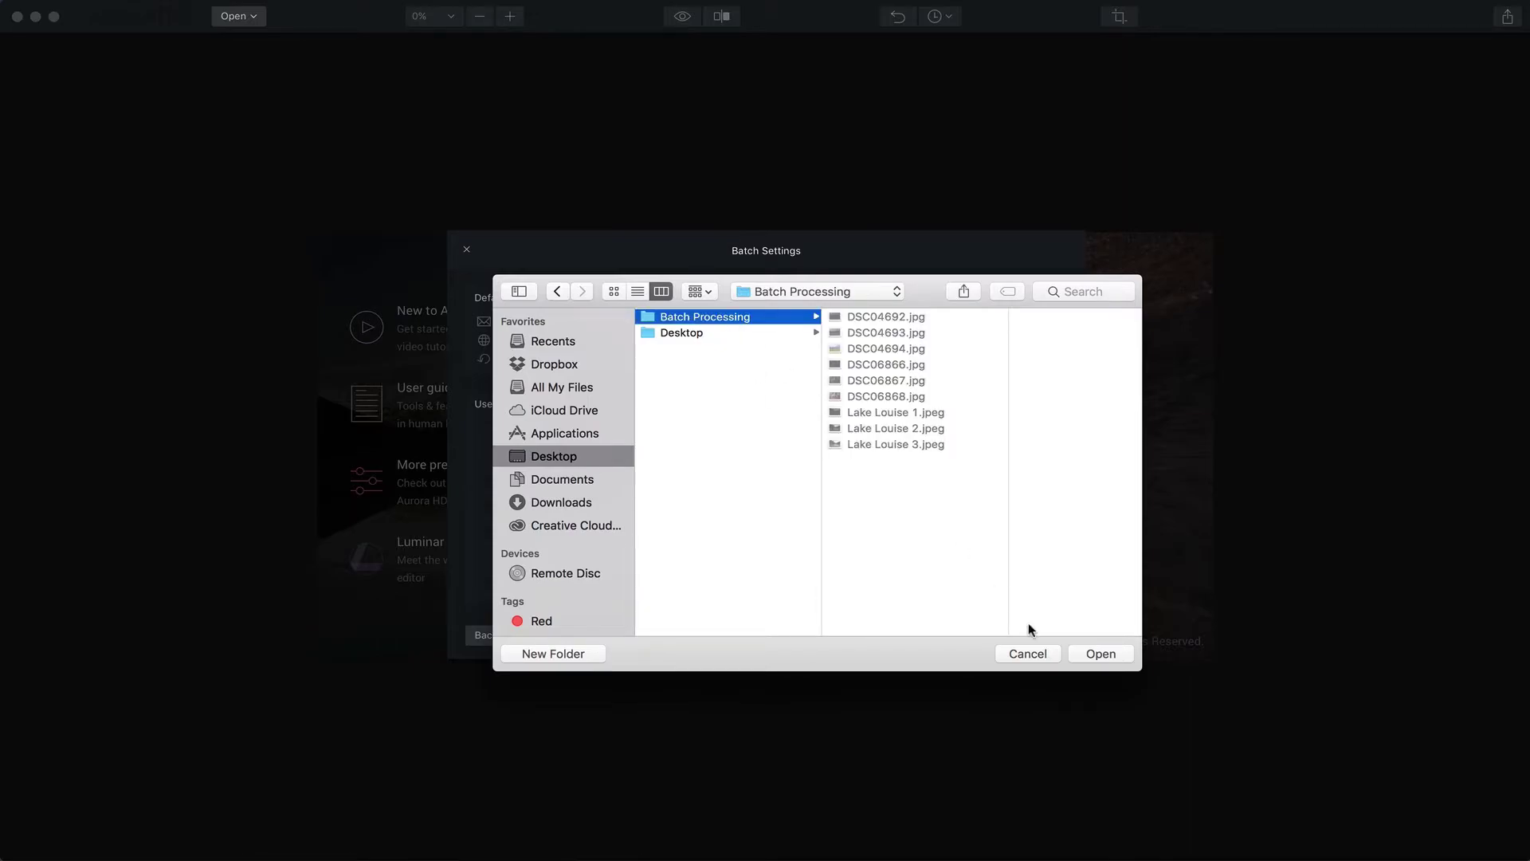
left_click(1076, 654)
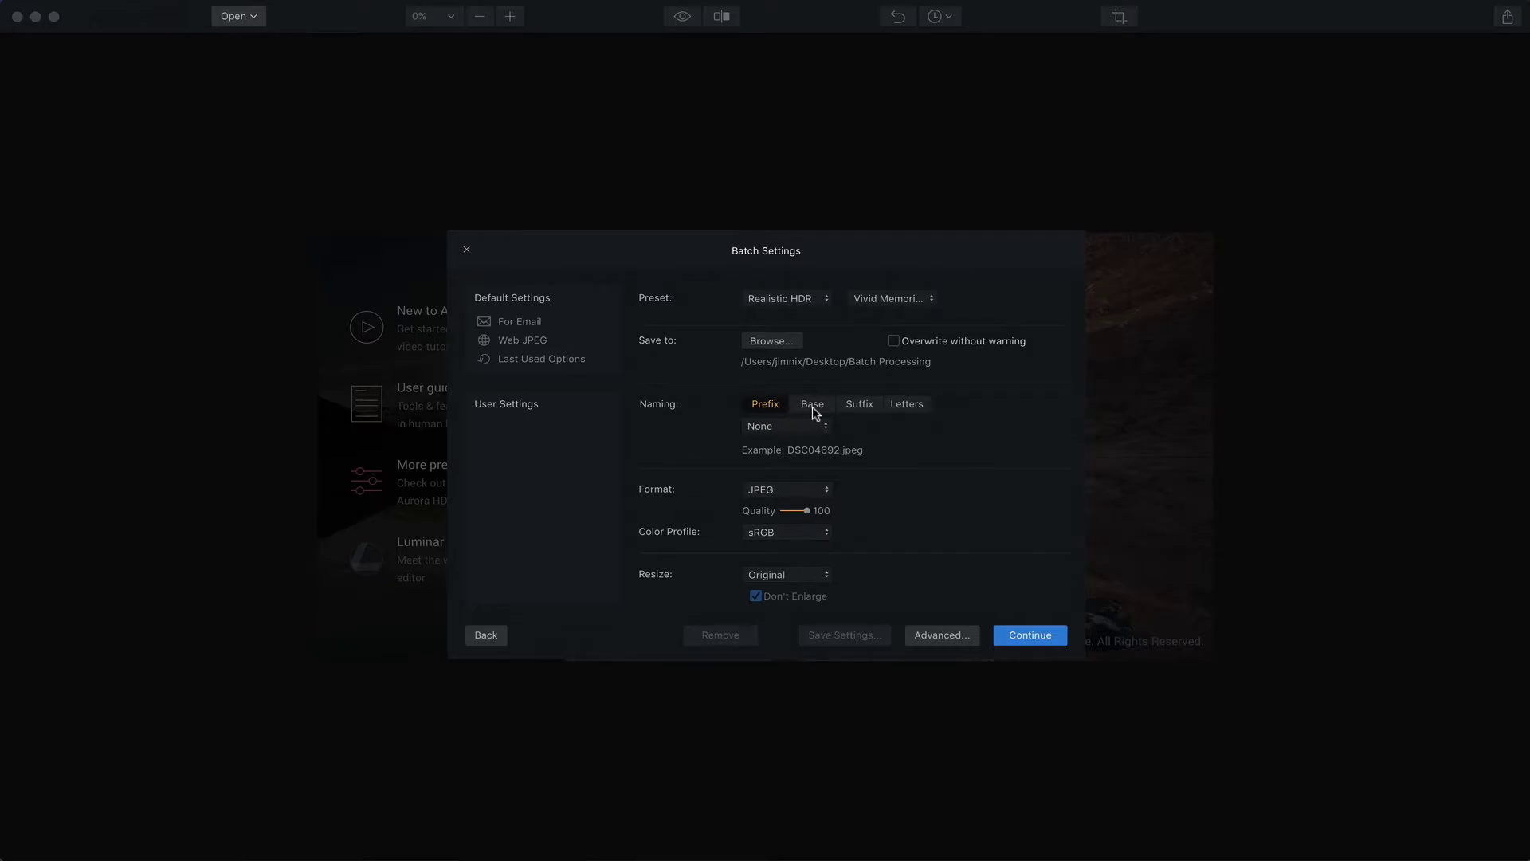
left_click(803, 426)
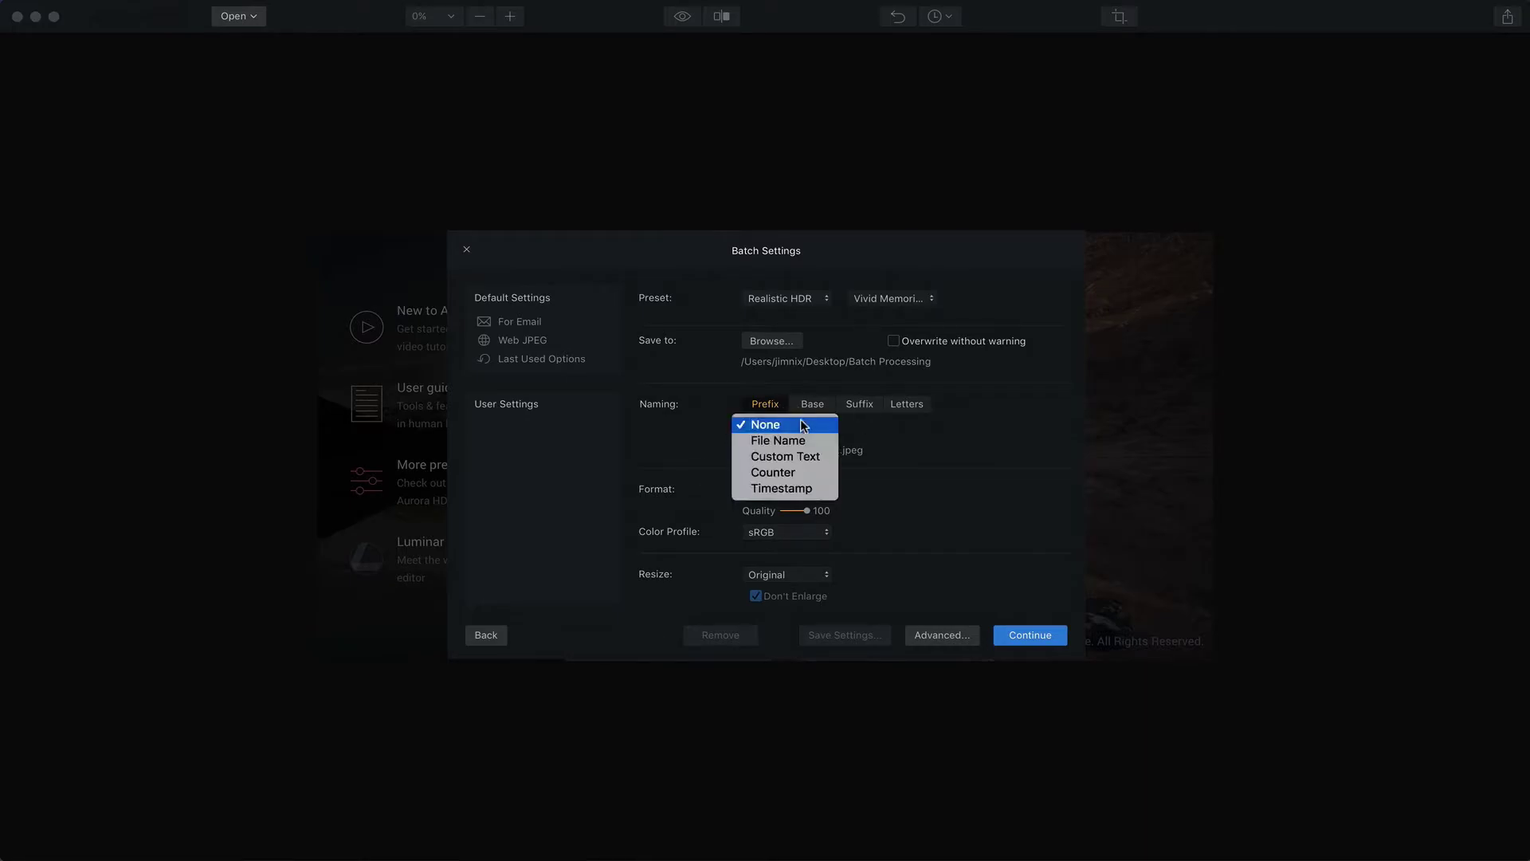
left_click(695, 436)
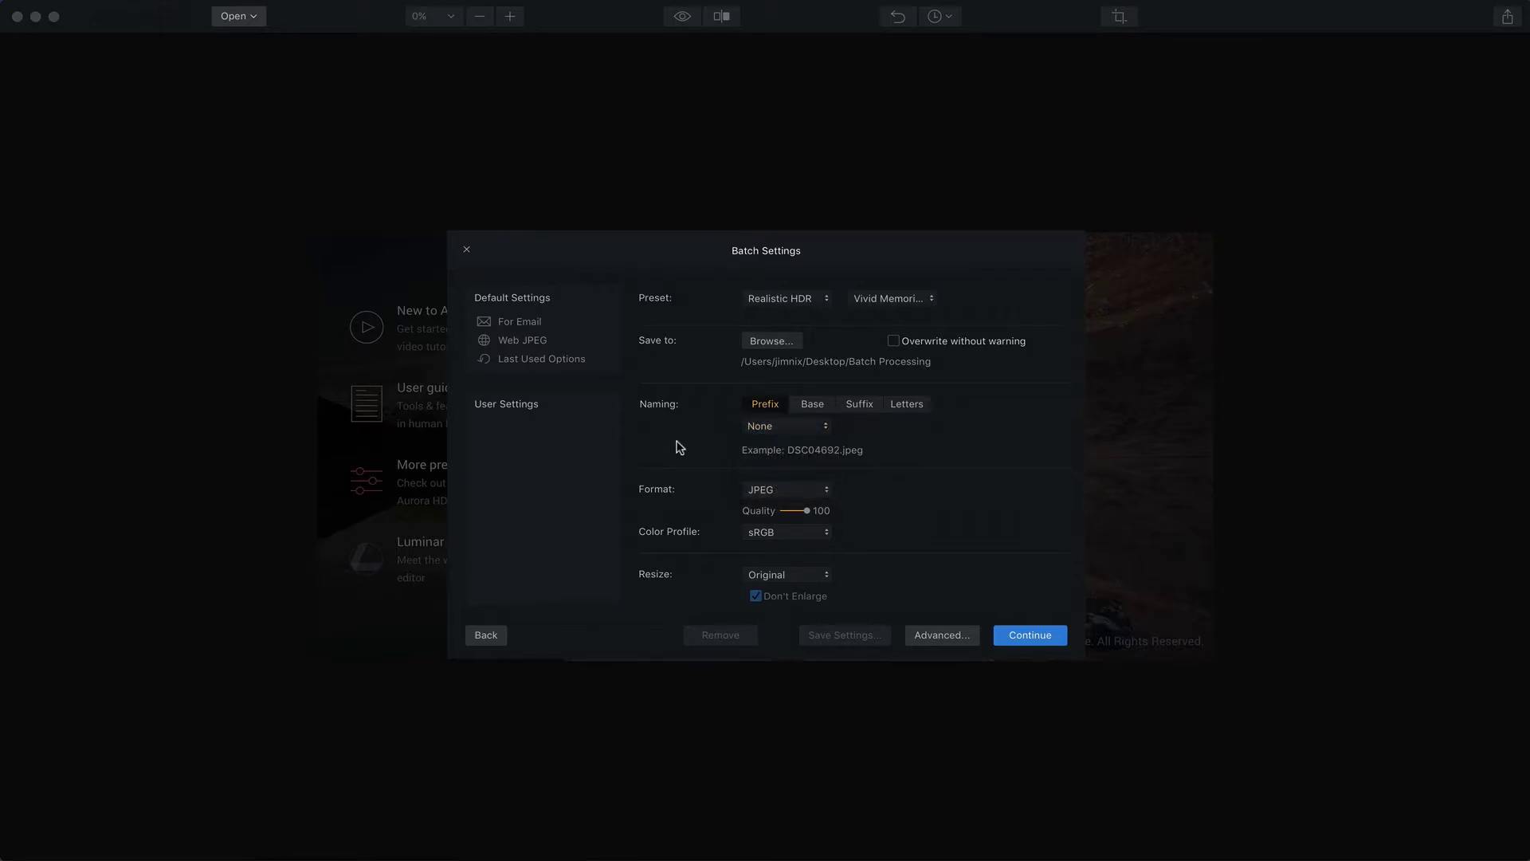
left_click(761, 492)
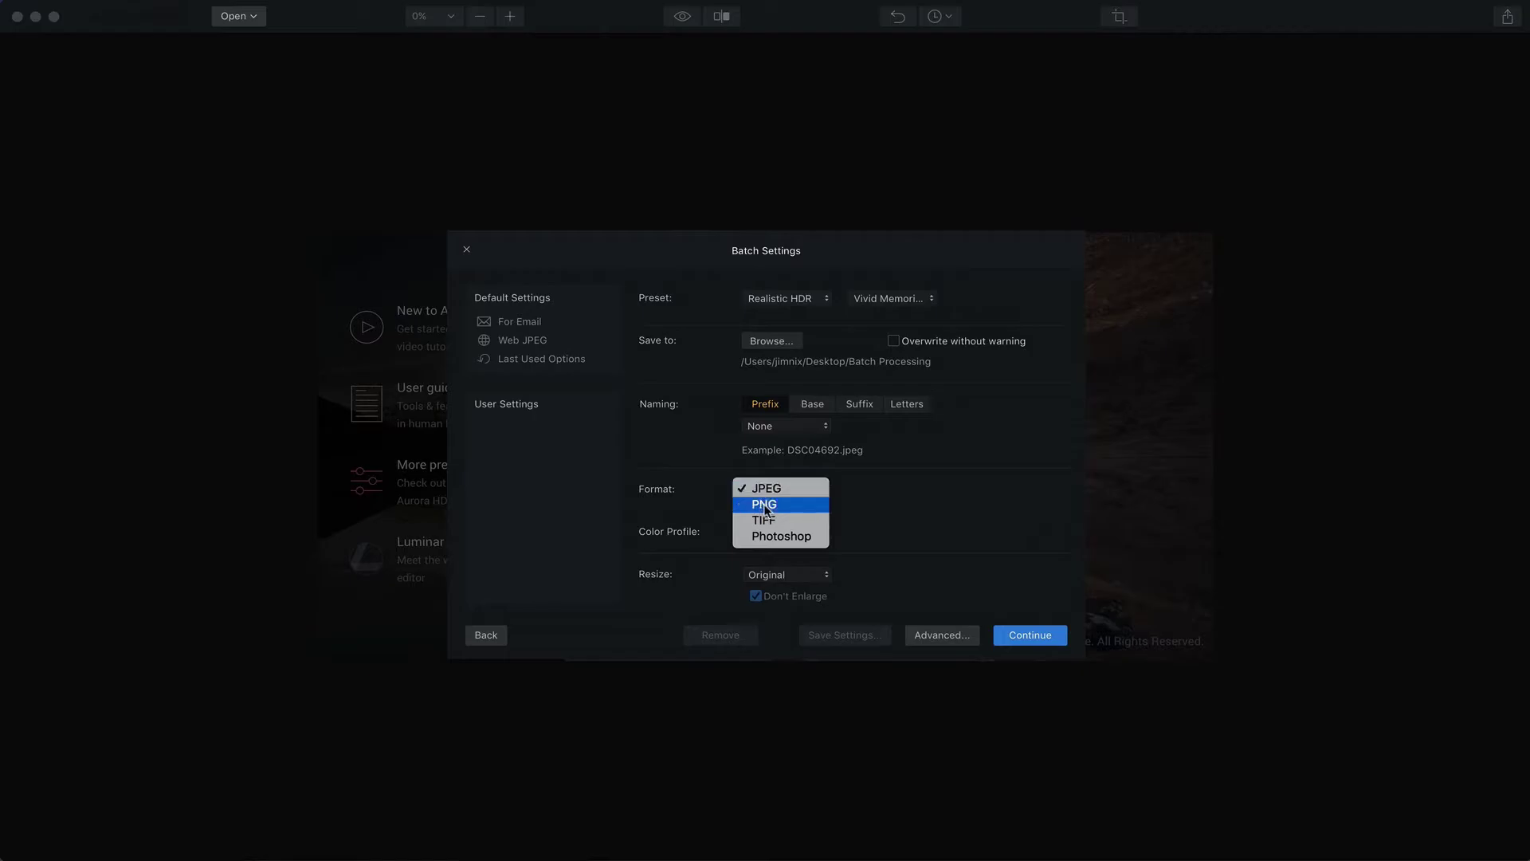
left_click(869, 486)
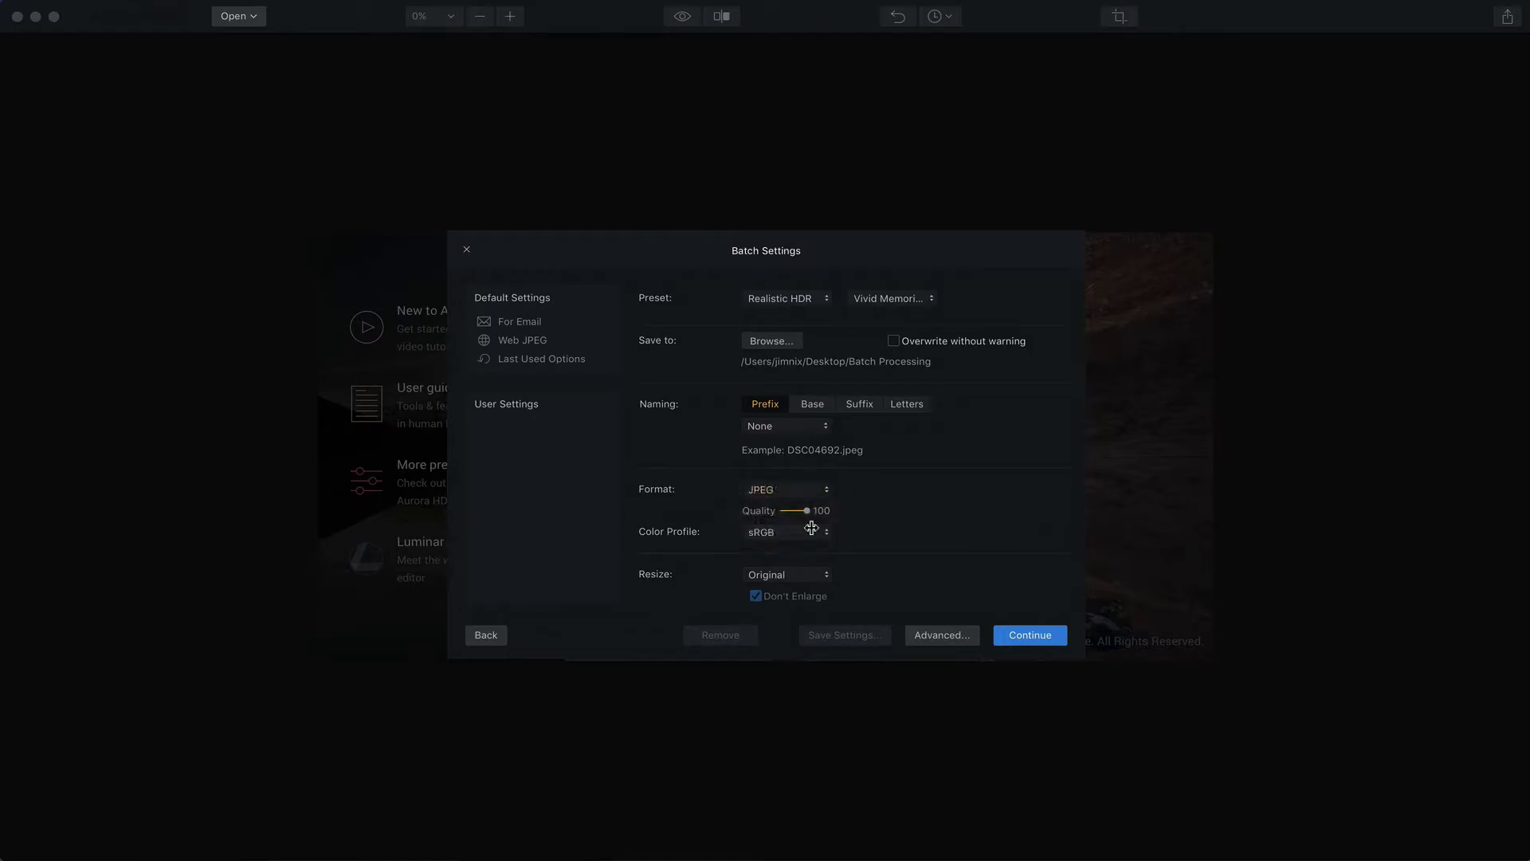
mouse_move(805, 513)
left_mouse_down()
mouse_move(792, 511)
mouse_move(819, 513)
left_mouse_up()
left_click(807, 535)
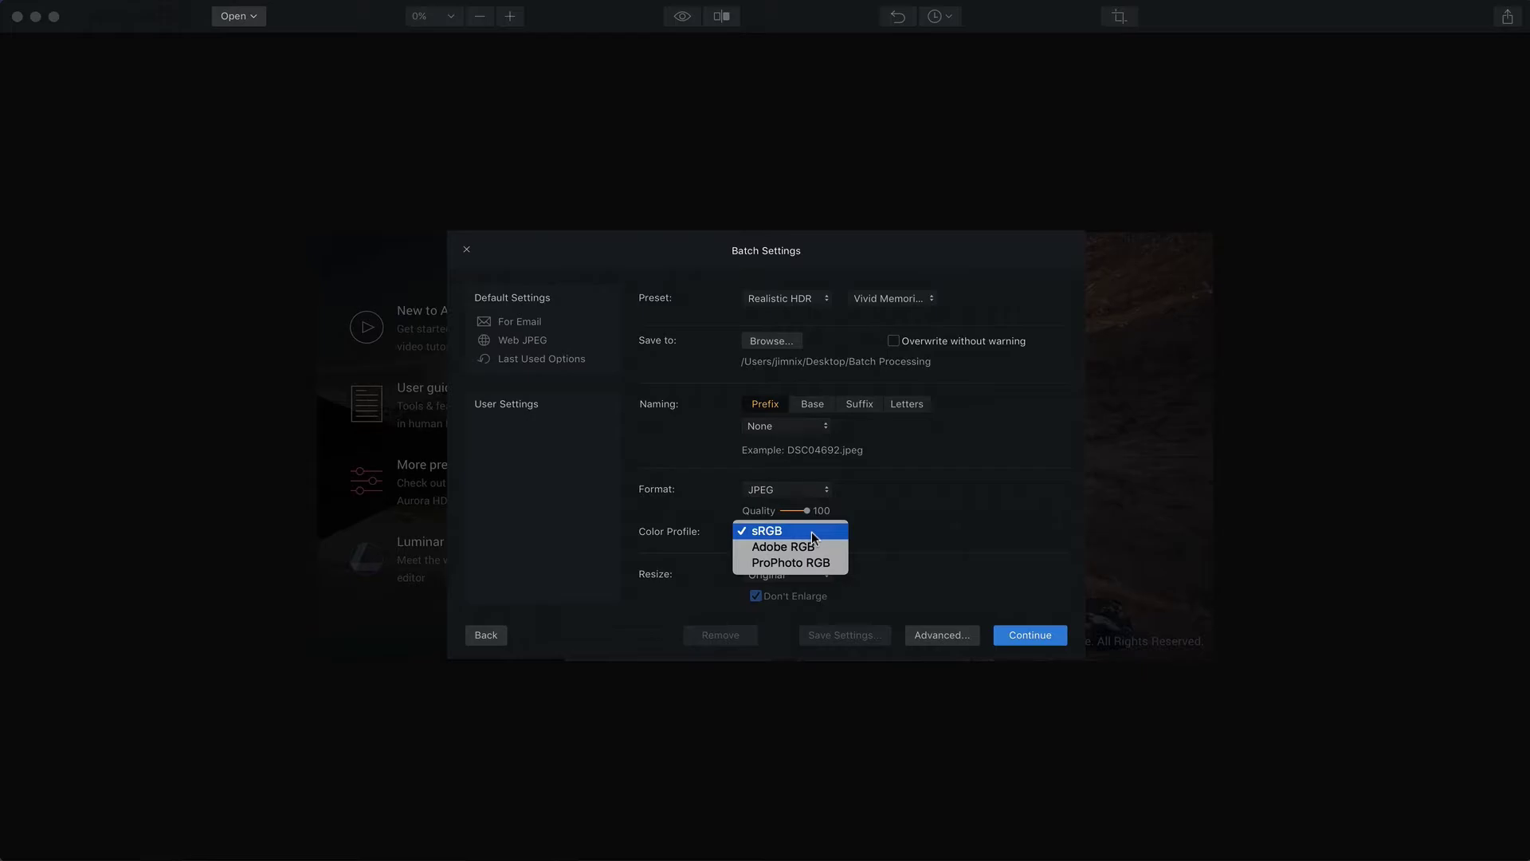
left_click(811, 532)
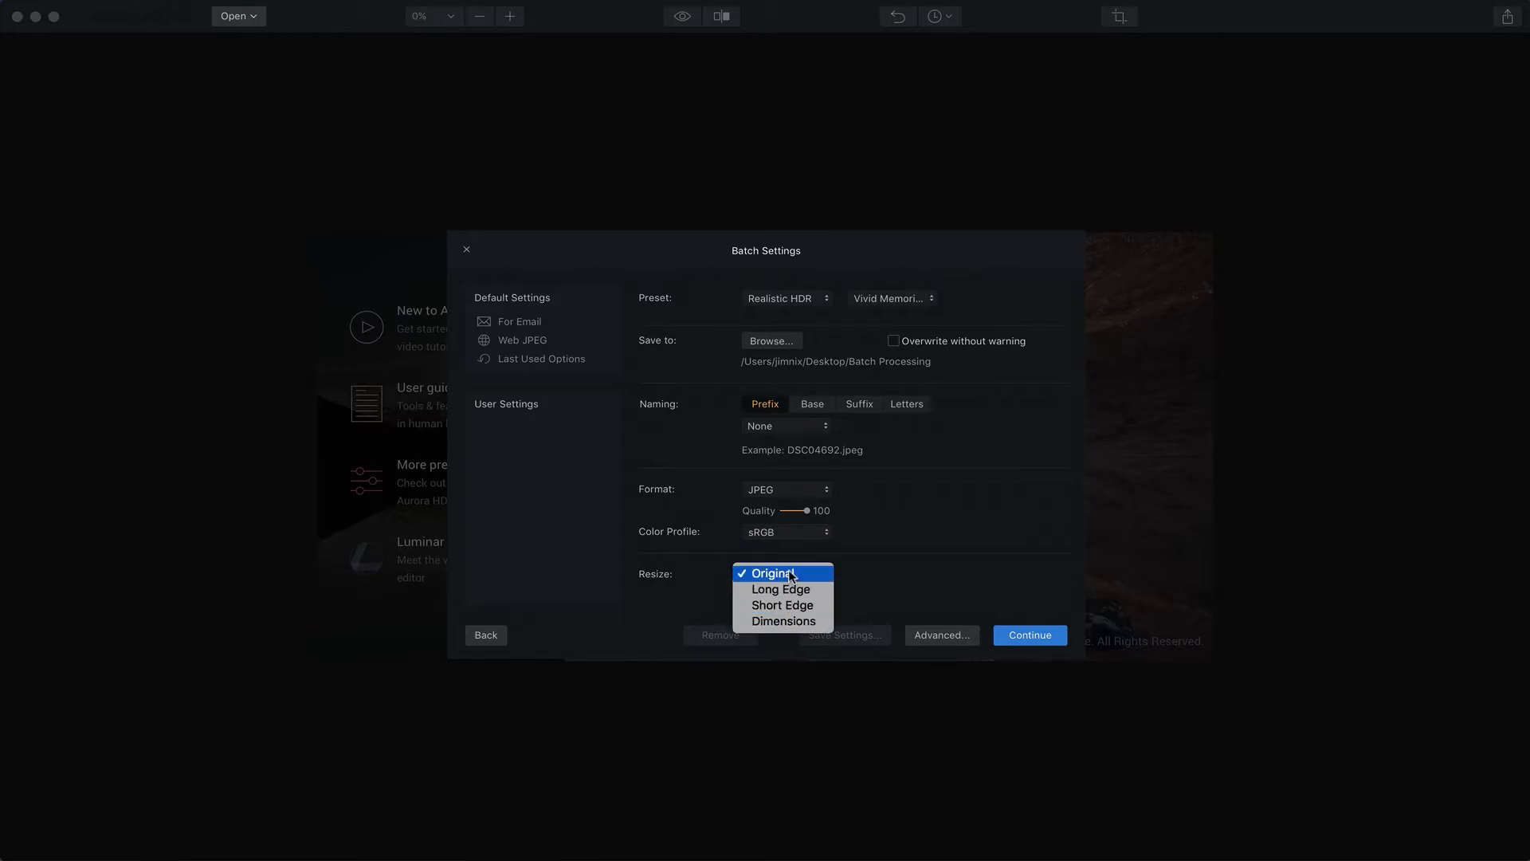
left_click(790, 573)
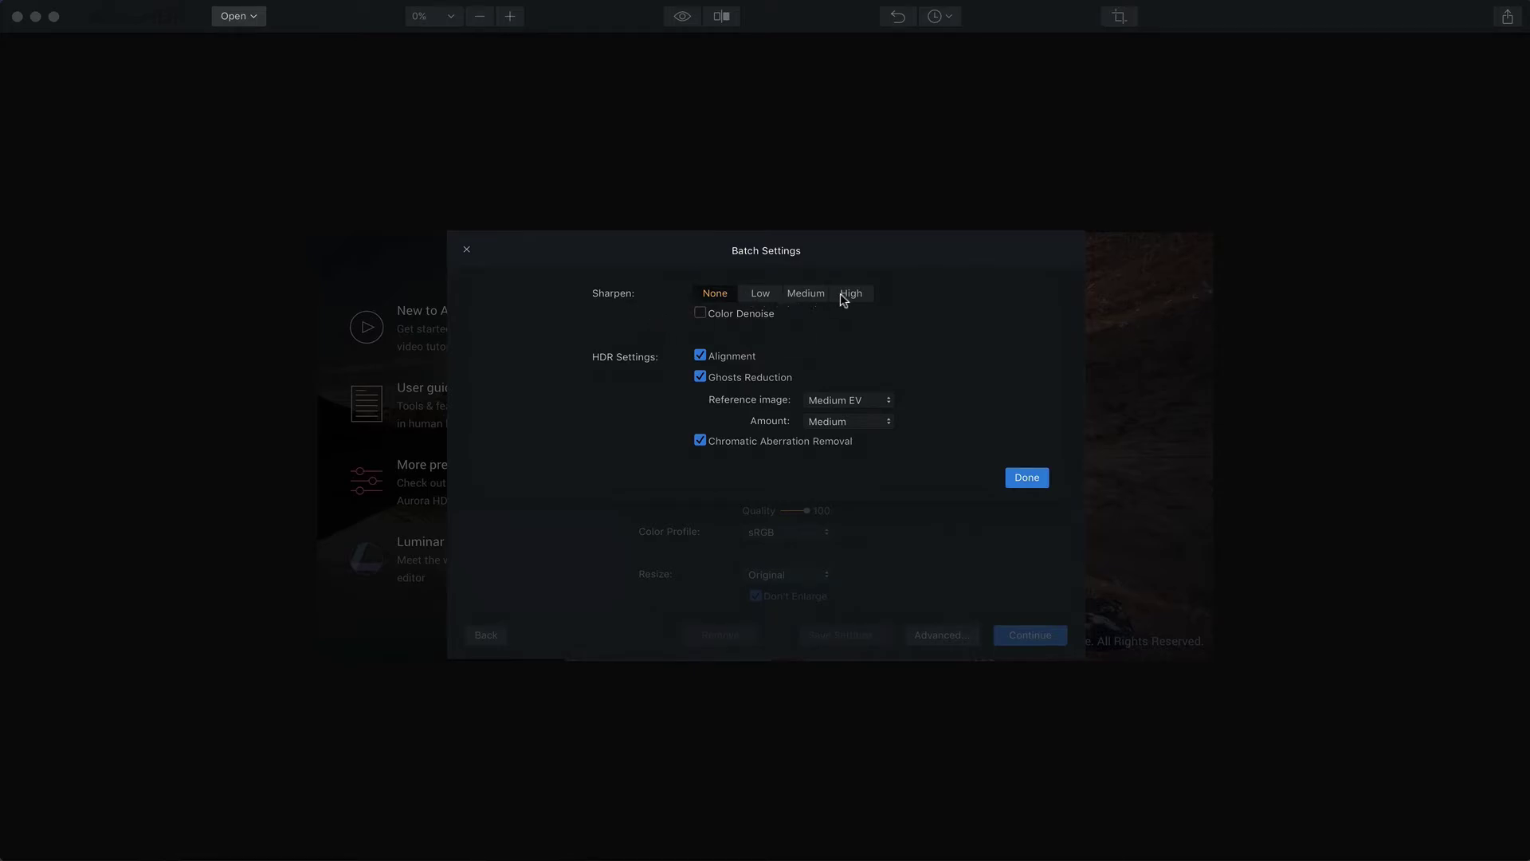
Step: Leave Color Denoise off and ghost reduction at Medium EV reference with Medium amount
left_click(687, 313)
left_click(694, 313)
left_click(852, 407)
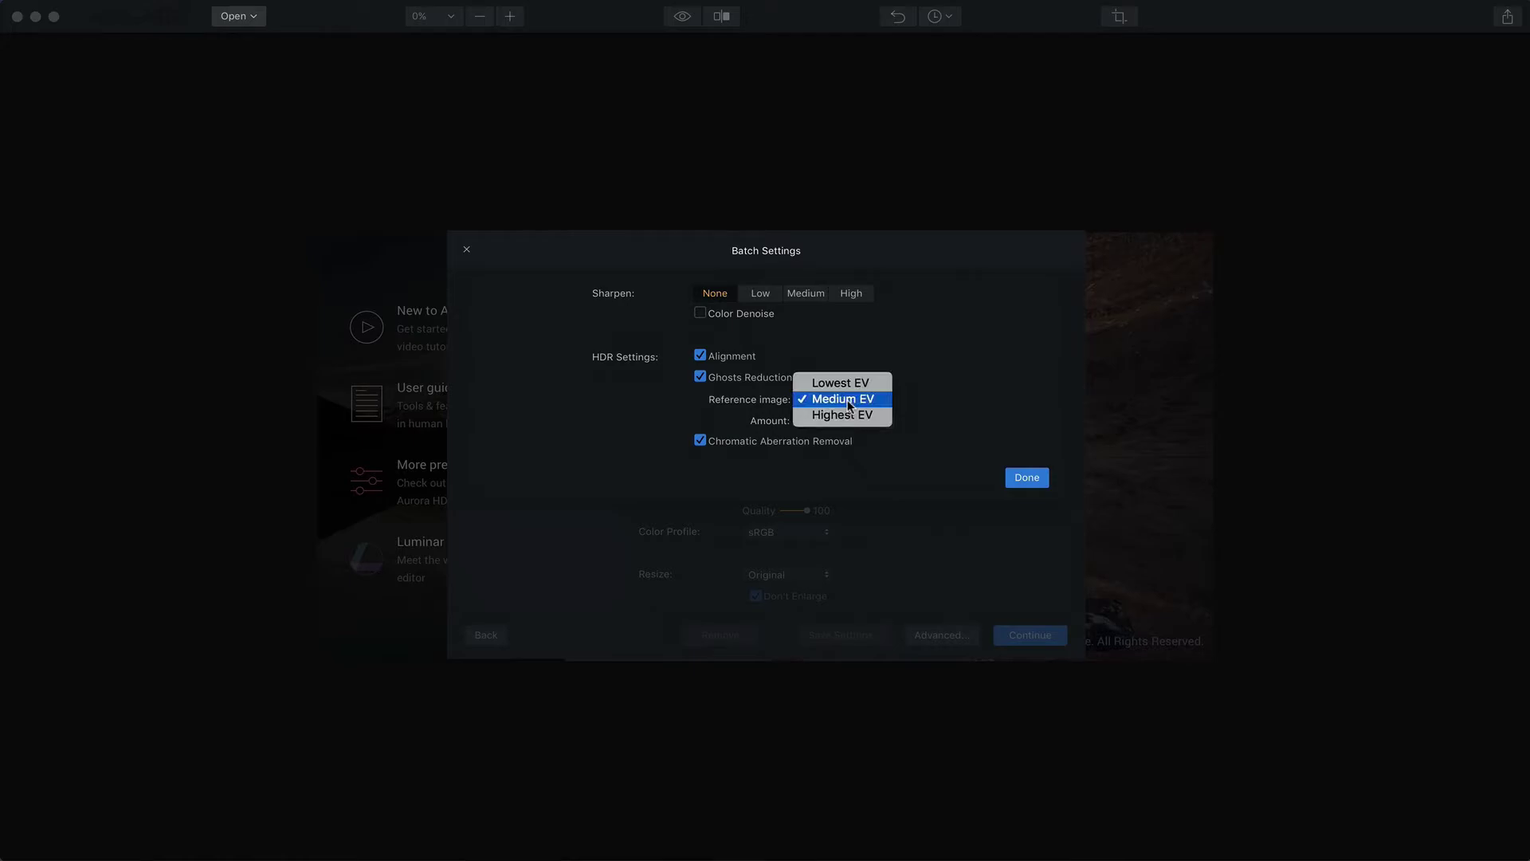
left_click(849, 404)
left_click(847, 422)
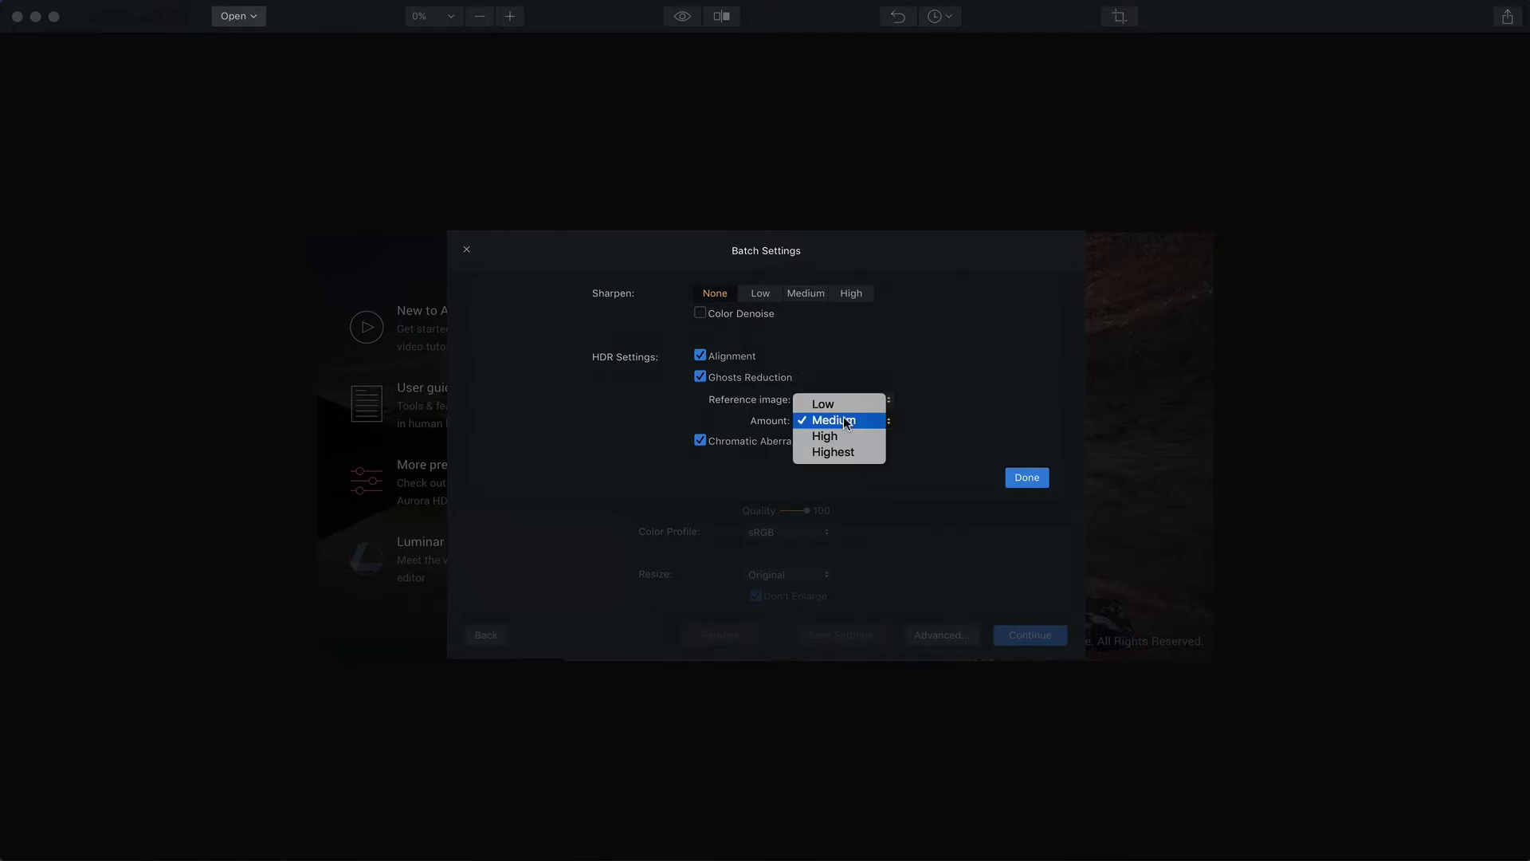
left_click(846, 422)
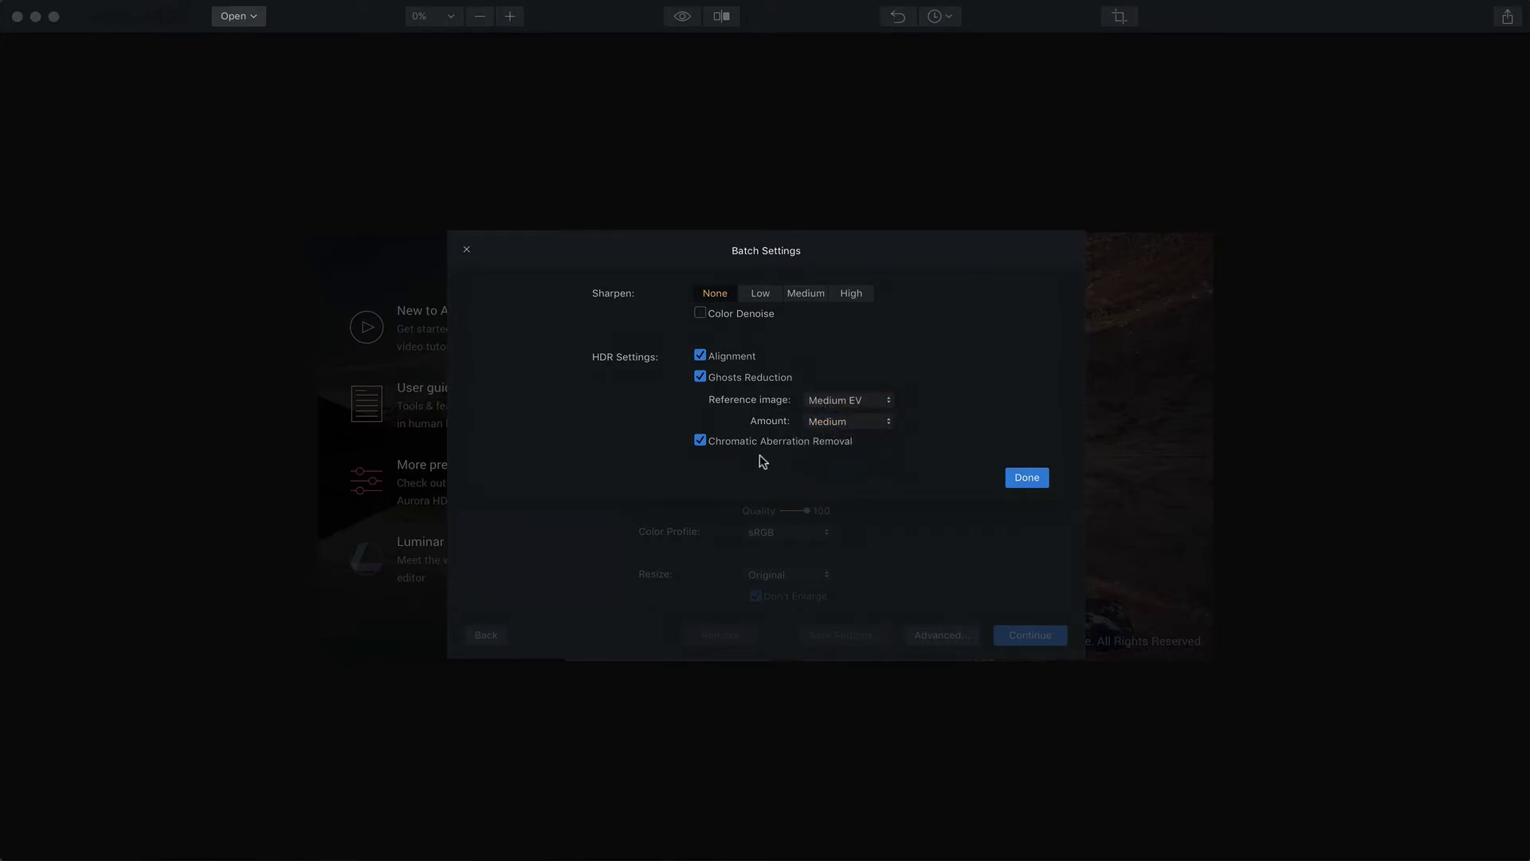
Step: Run the batch, keep both Lake Louise 2 files, and reveal the results in Finder
left_click(1012, 478)
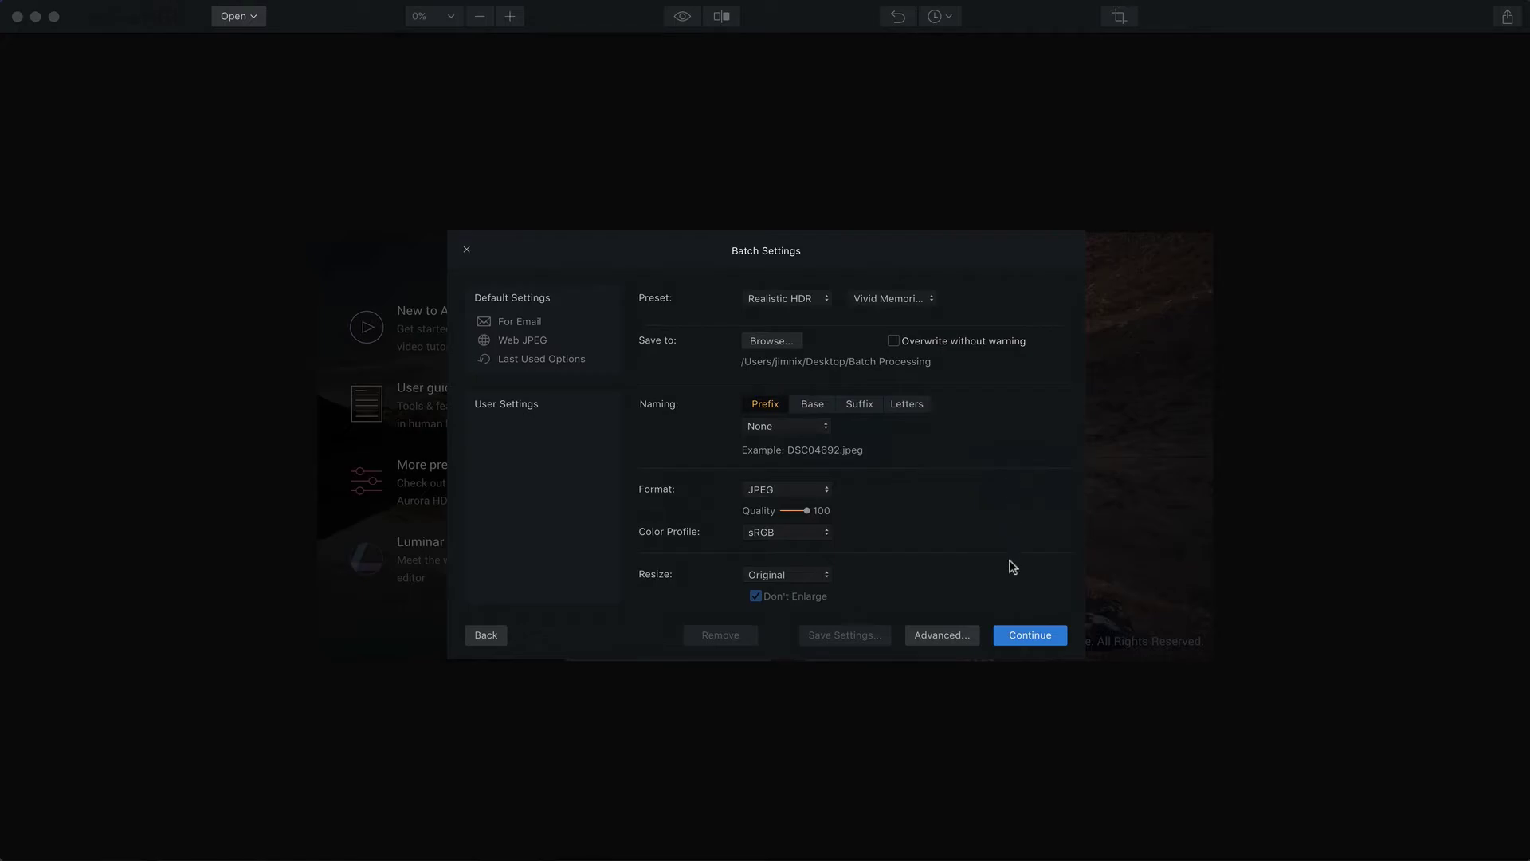
left_click(1020, 635)
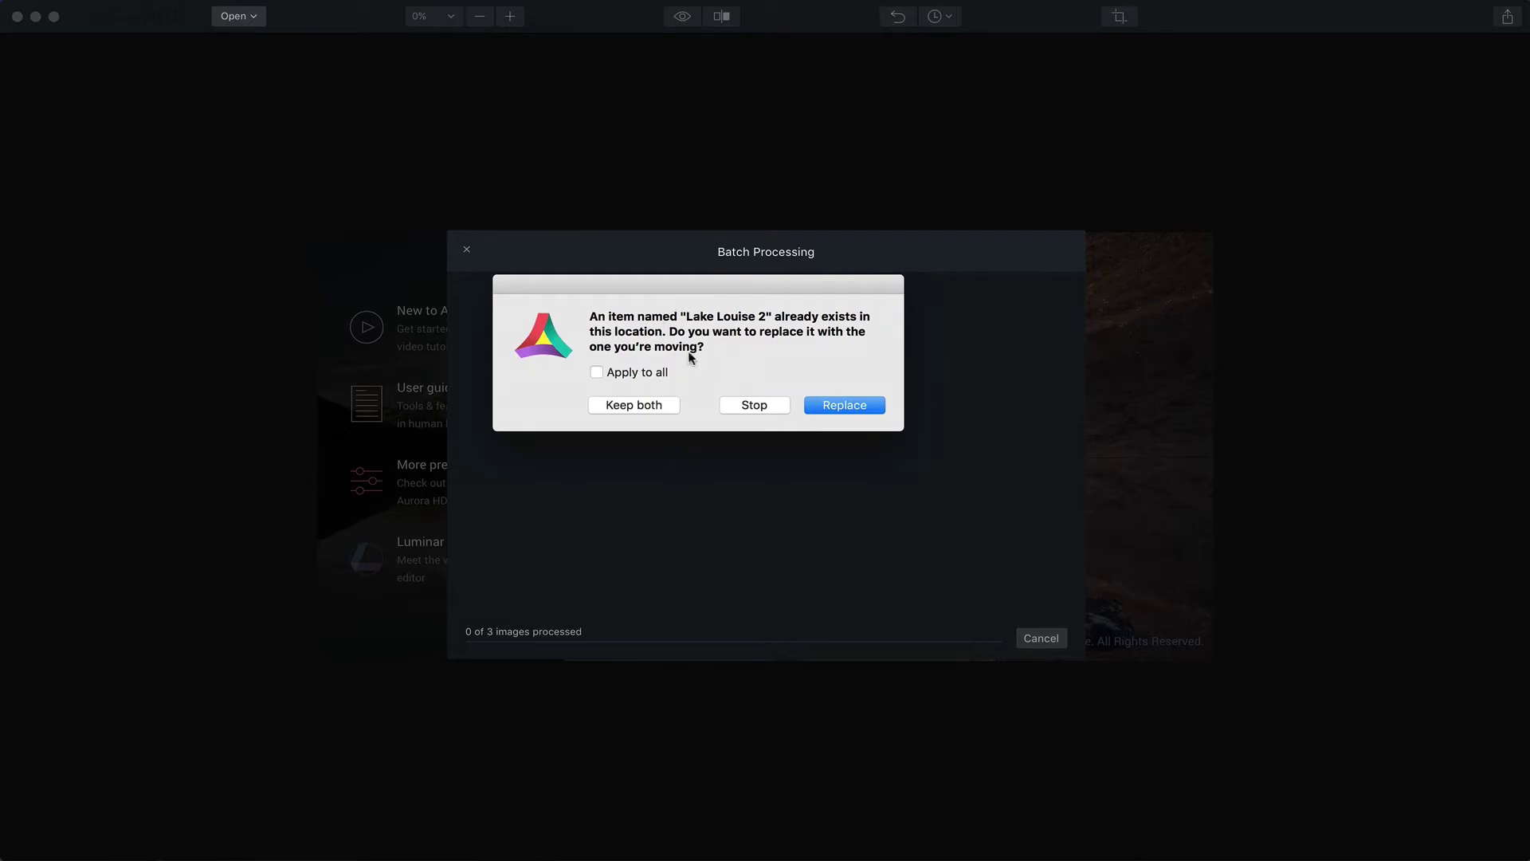
left_click(644, 405)
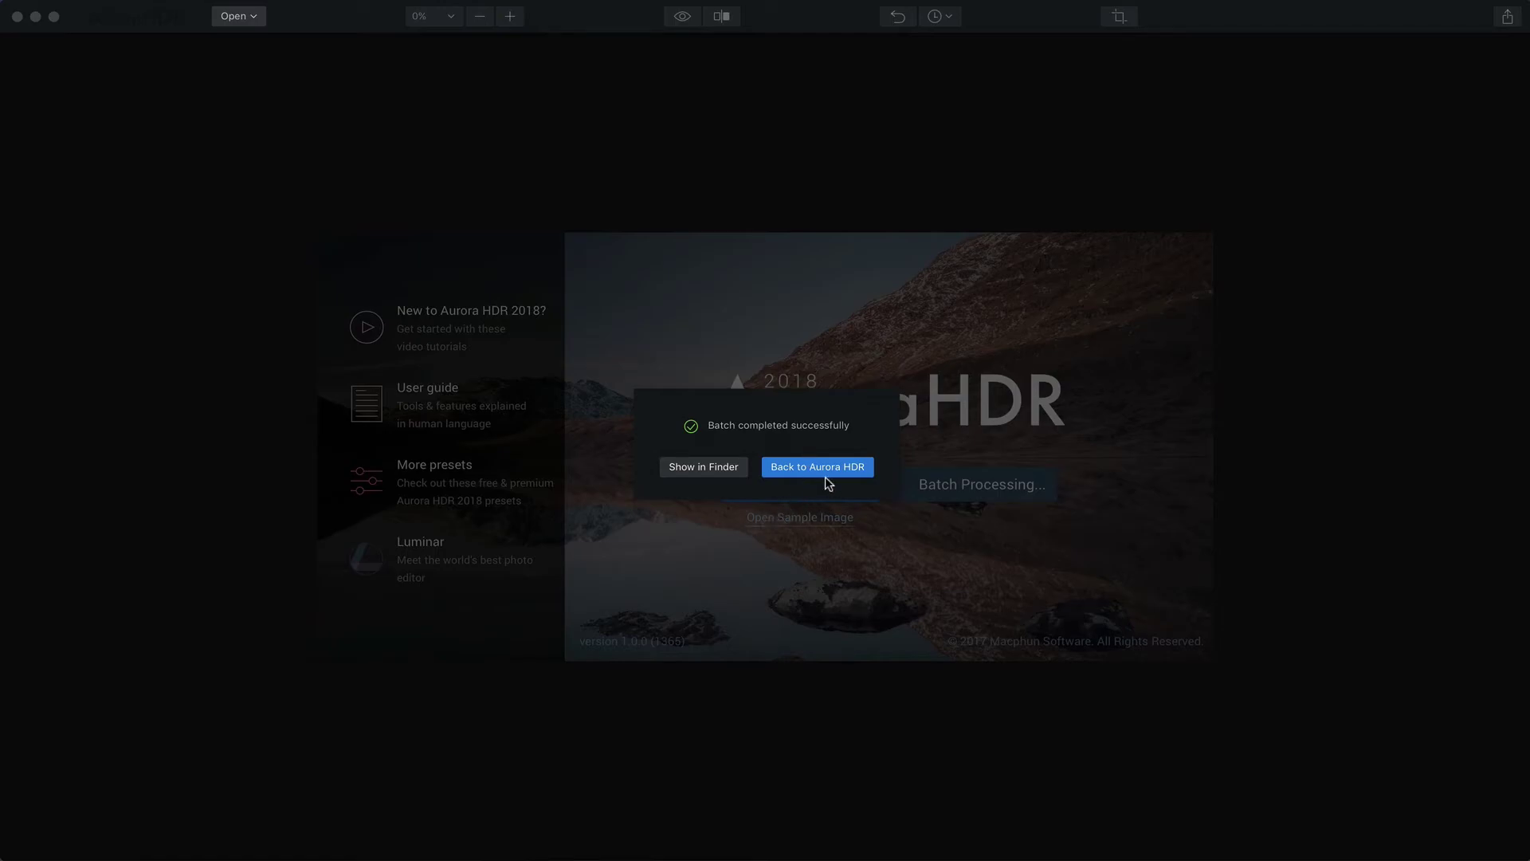
left_click(719, 468)
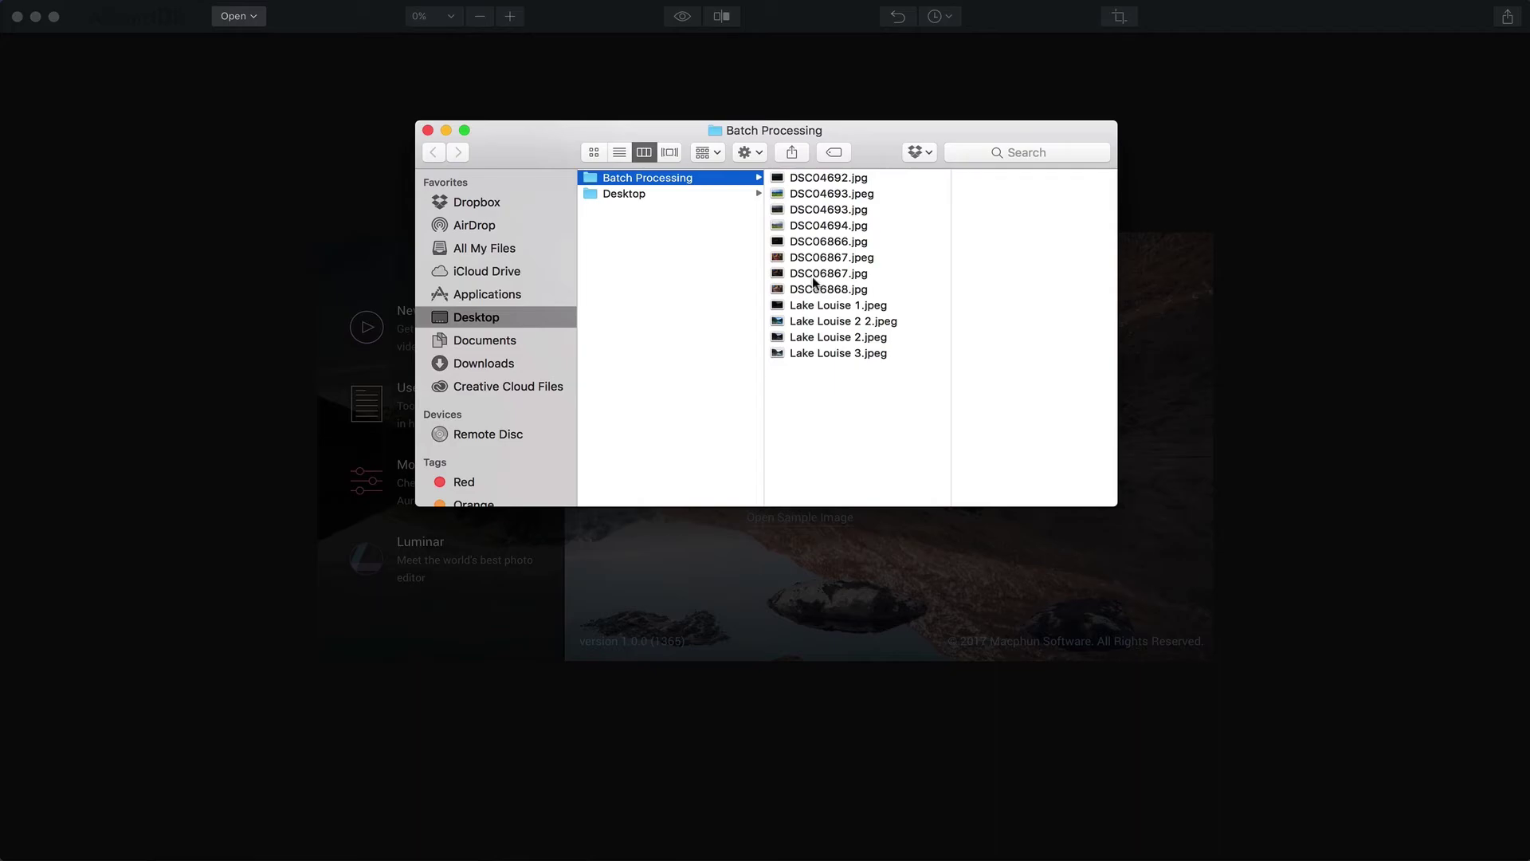
Step: Select DSC04693.jpeg, DSC06867.jpeg and Lake Louise 2 2.jpeg together in Finder
left_click(829, 194)
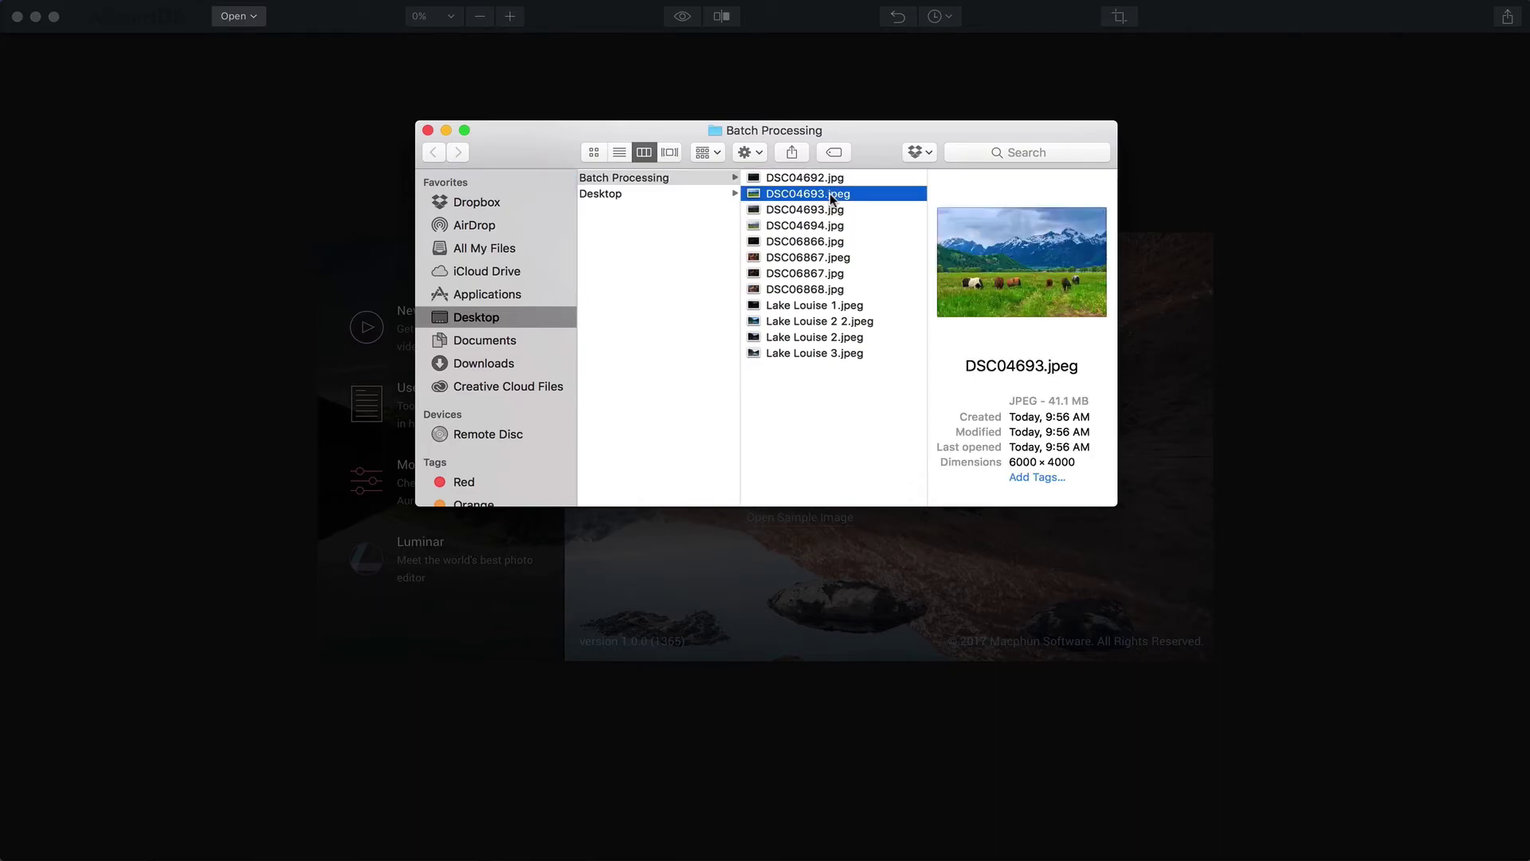
left_click(830, 257, "super")
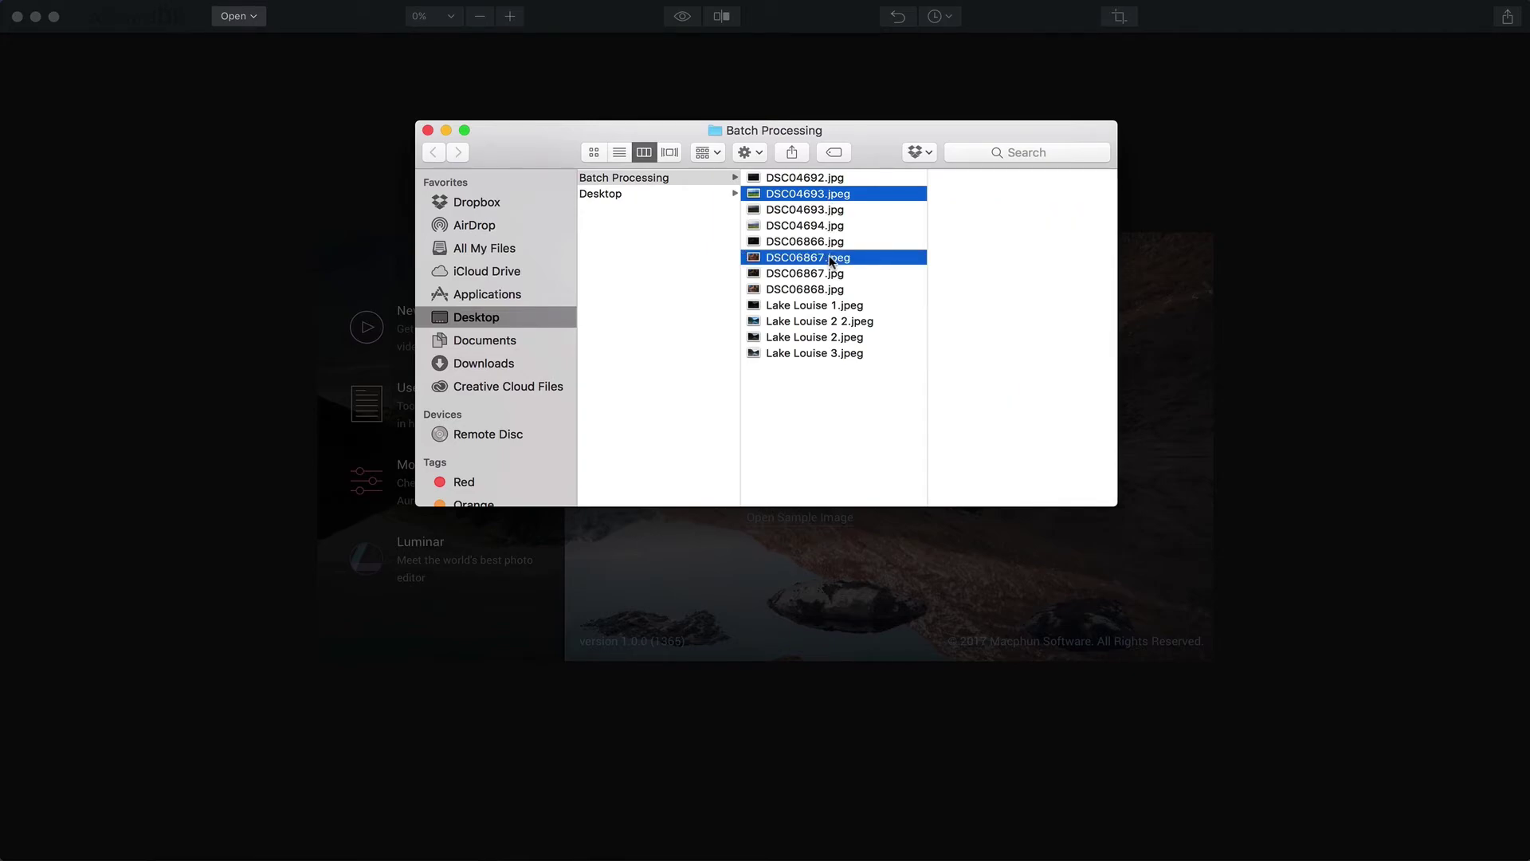
left_click(842, 323, "super")
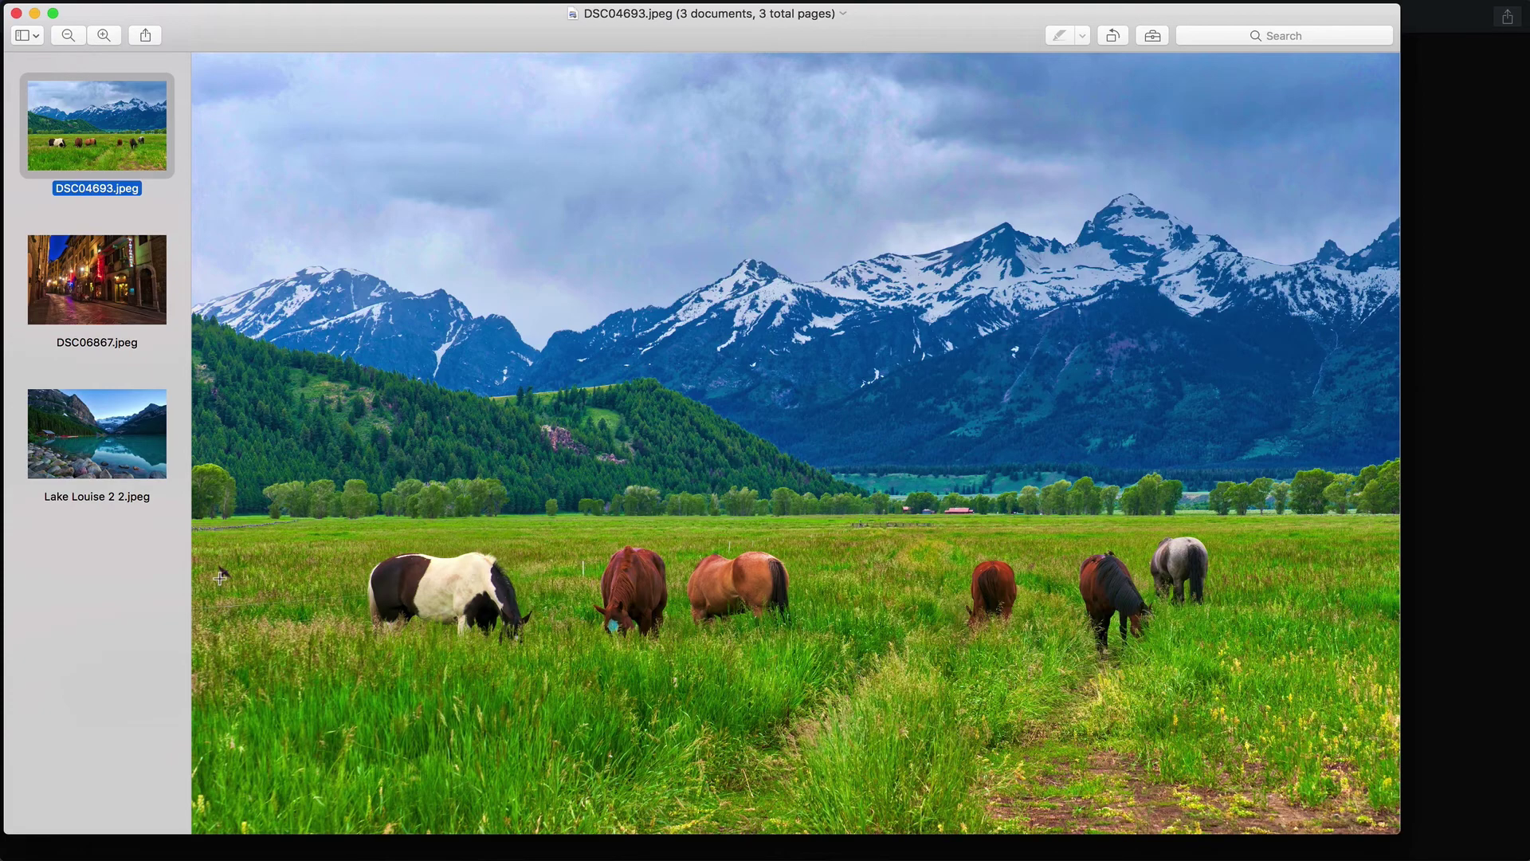
Step: Browse the merged images in Preview, ending on the DSC06867.jpeg night street scene
left_click(75, 291)
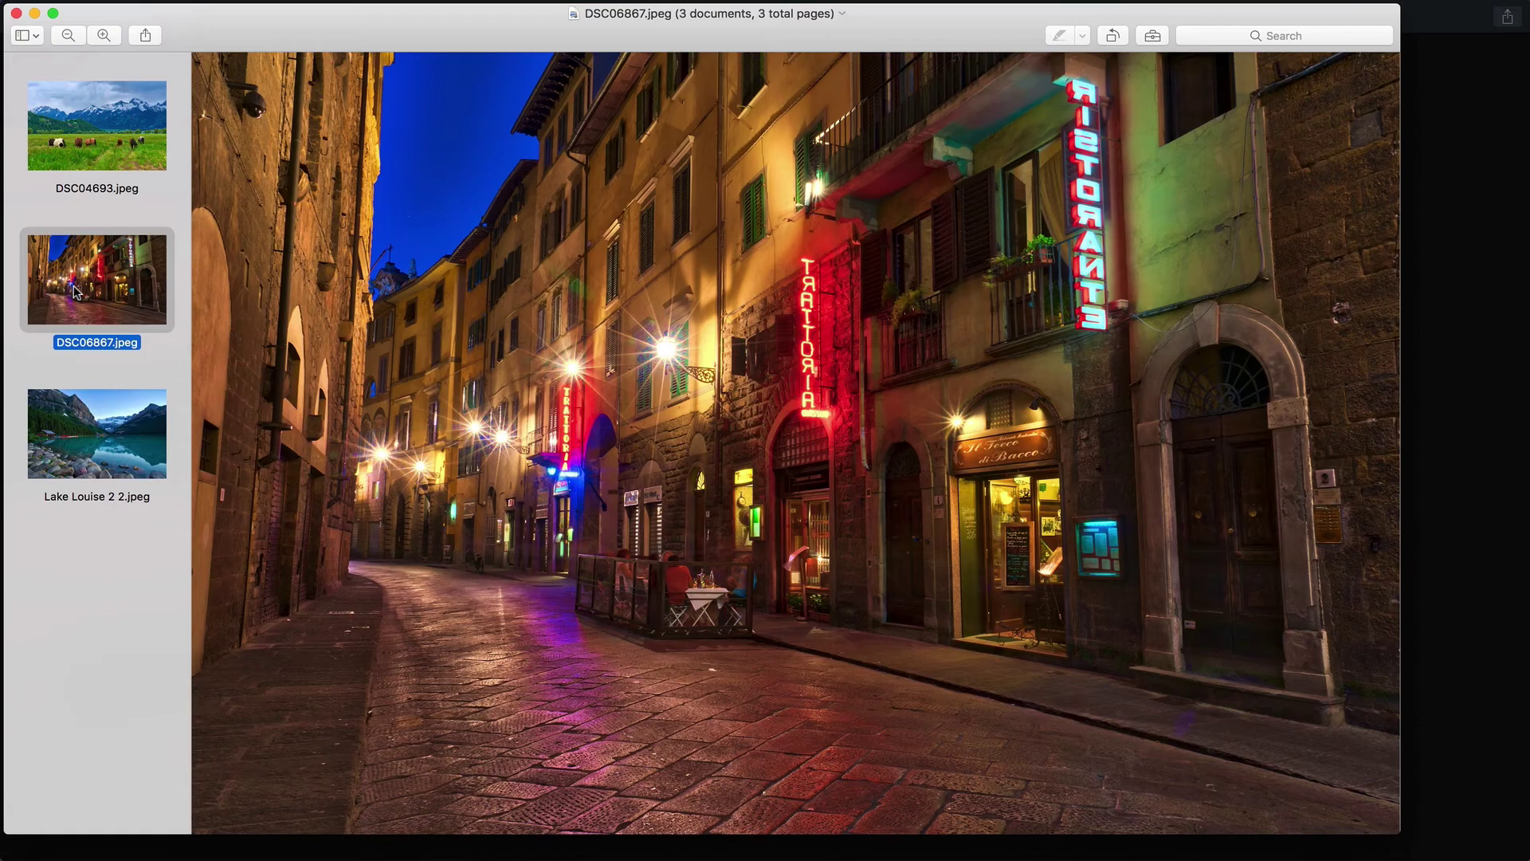
left_click(107, 437)
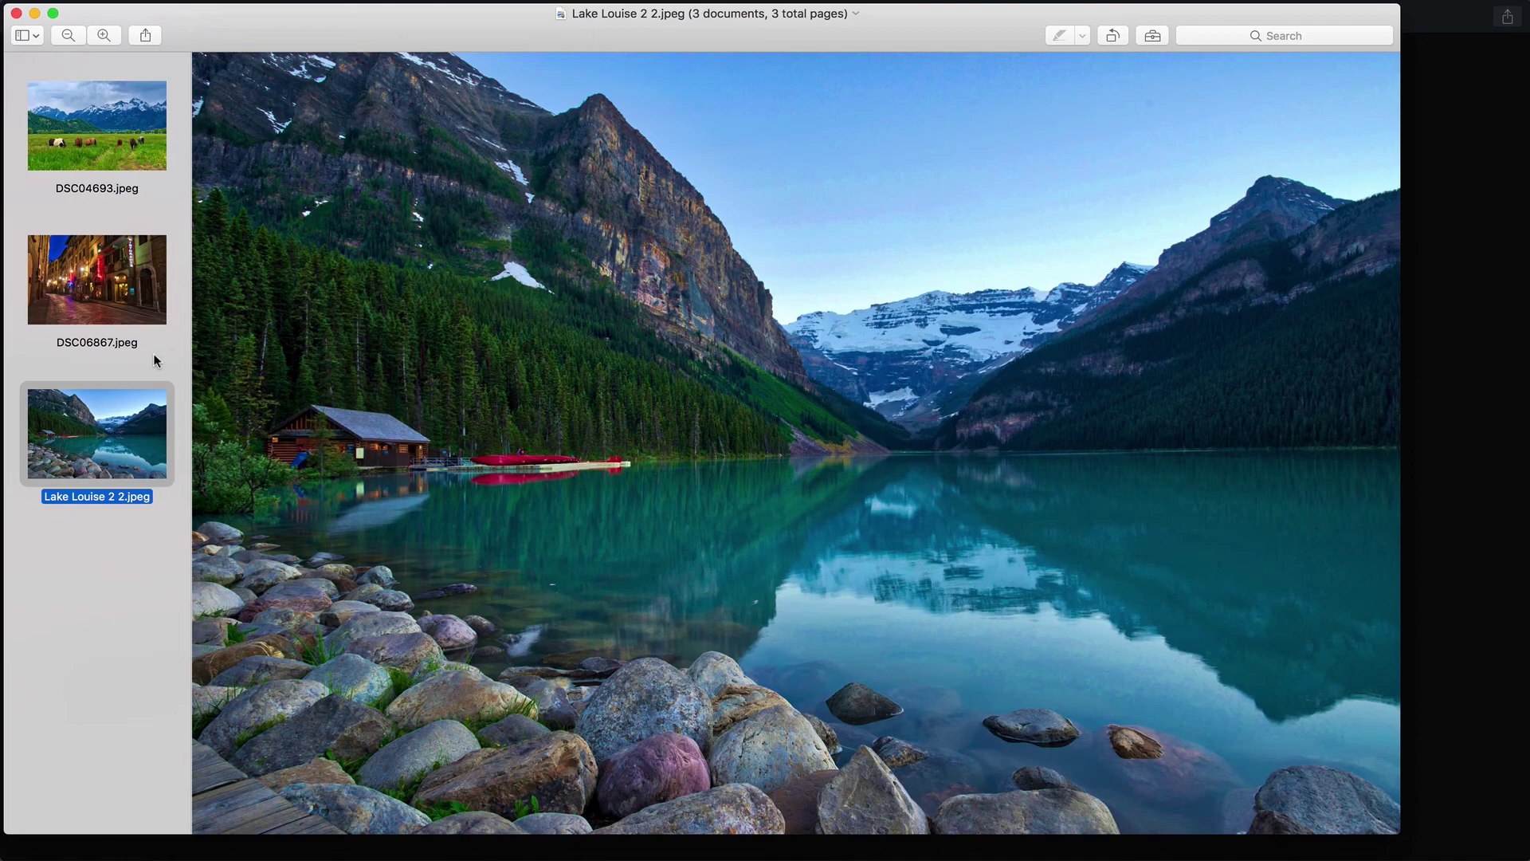
left_click(125, 279)
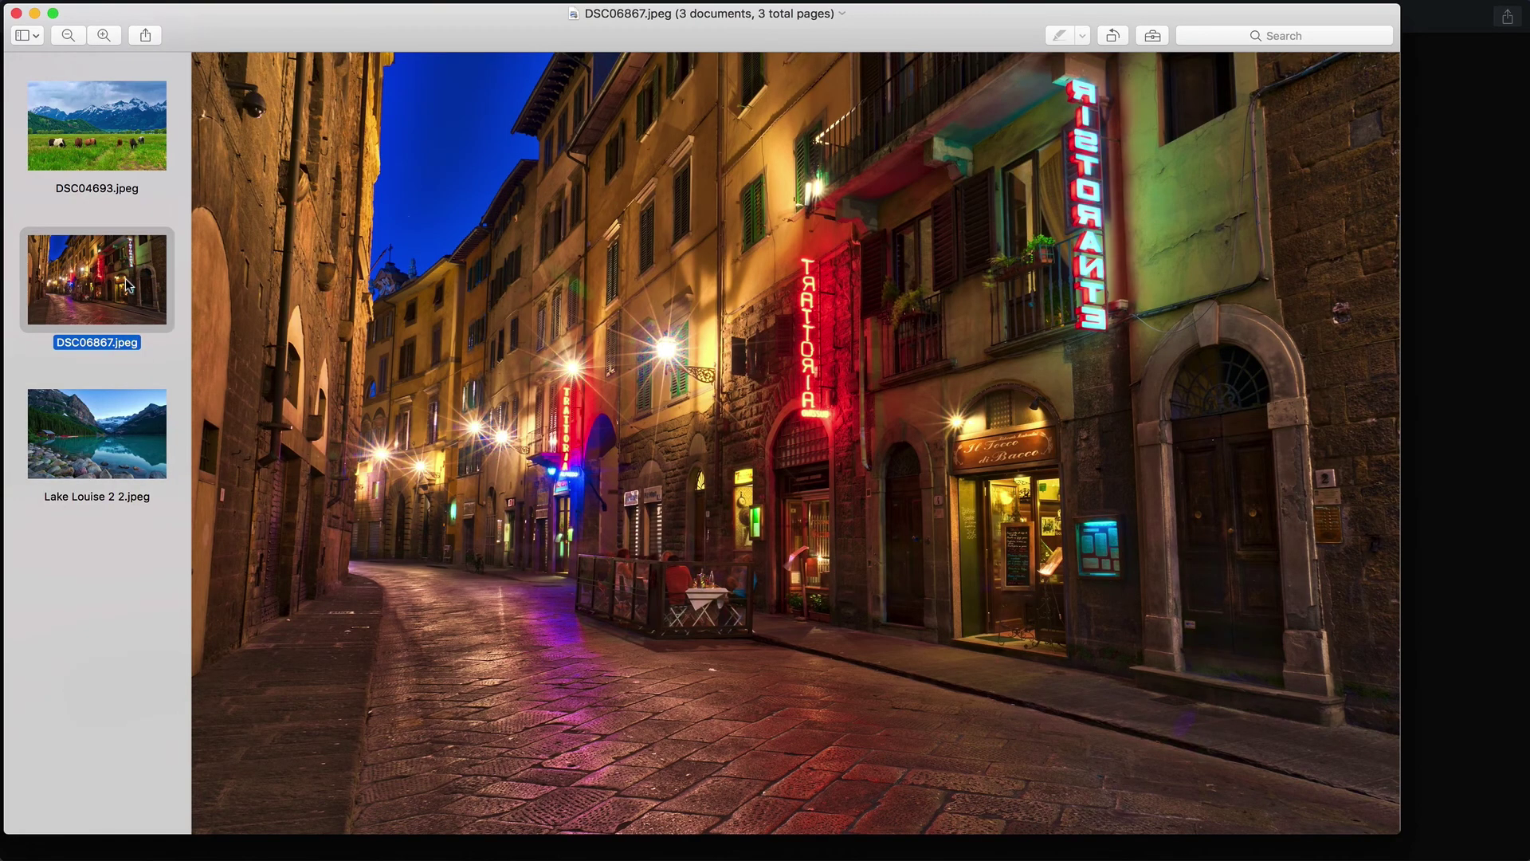